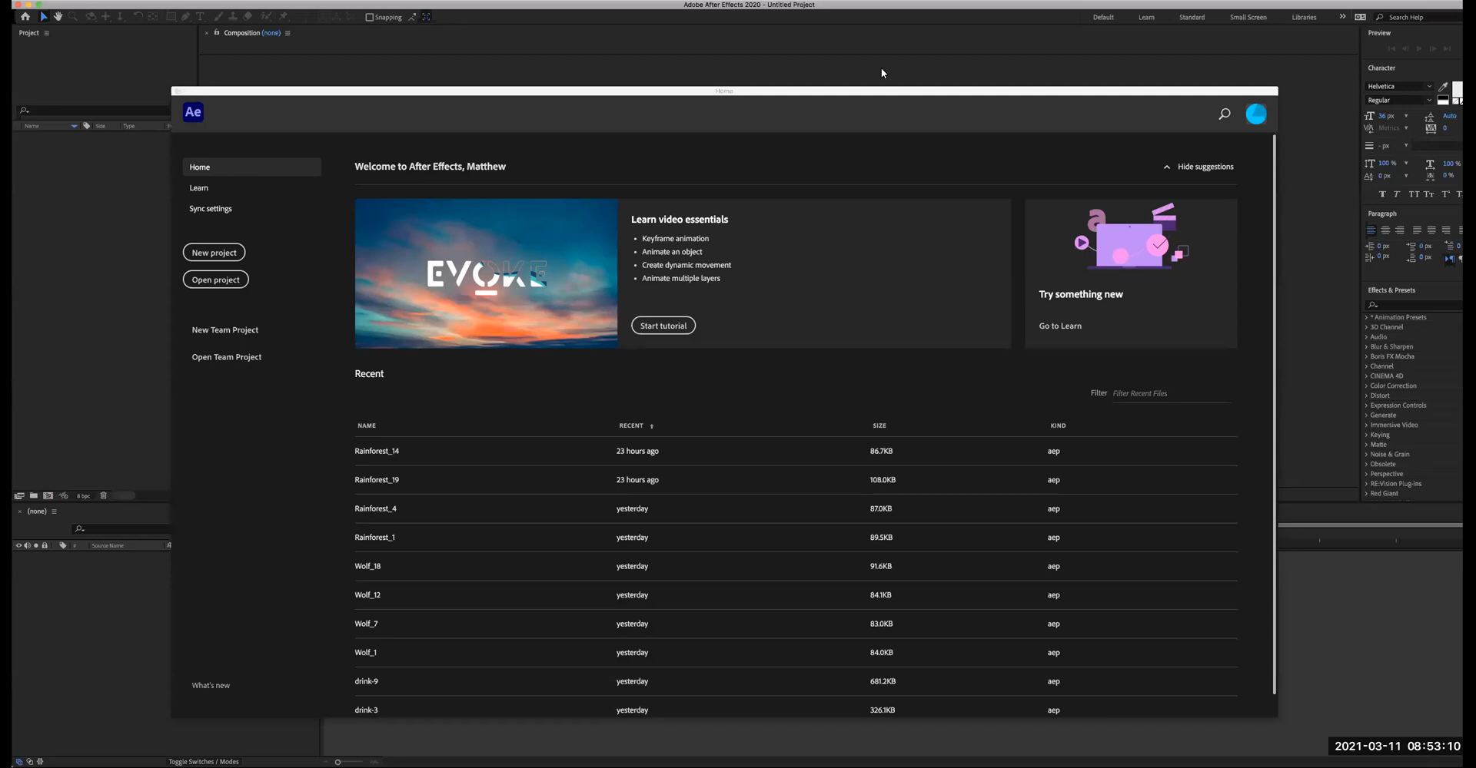
- Create a new project and start a new composition using the HDTV 1080 24 preset
click(211, 256)
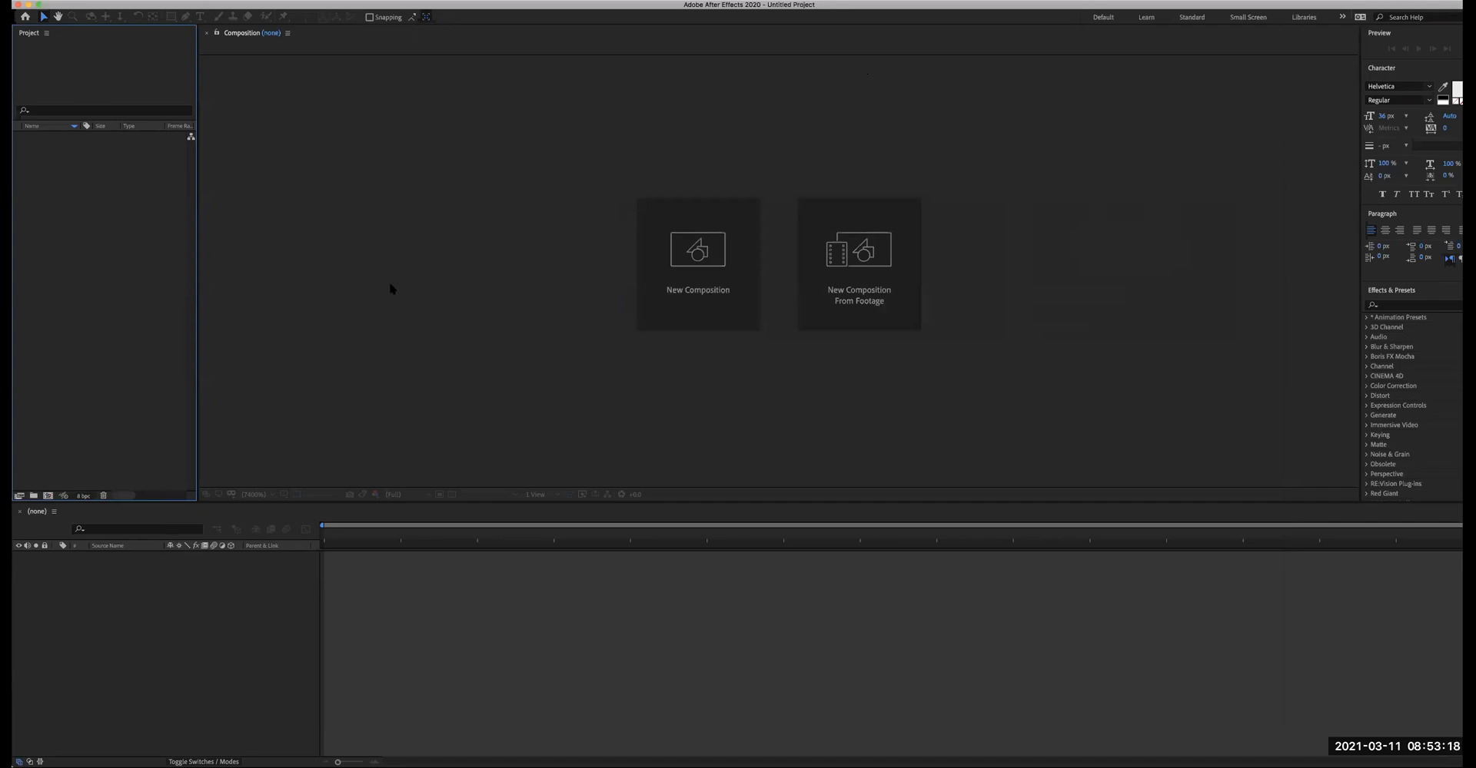
click(704, 252)
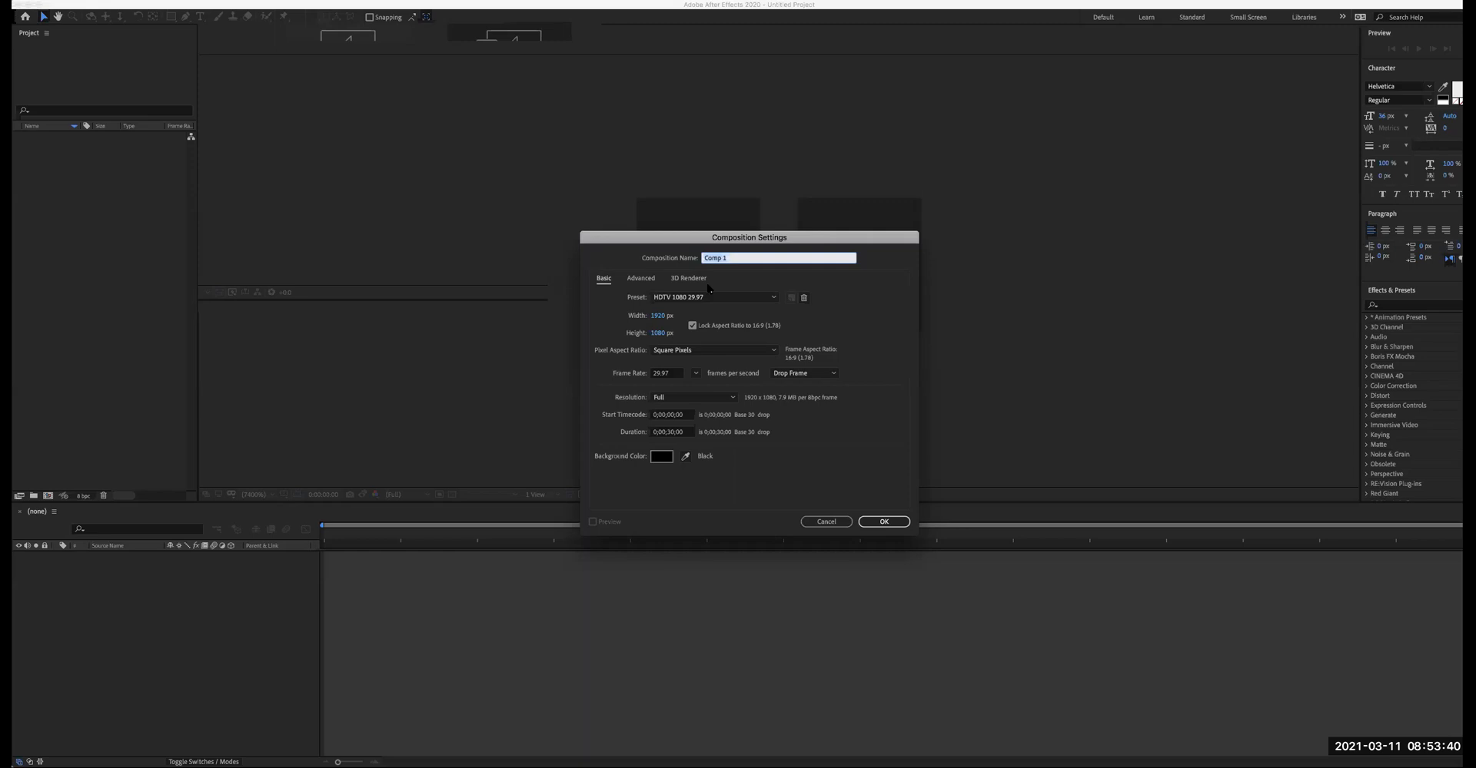
click(773, 300)
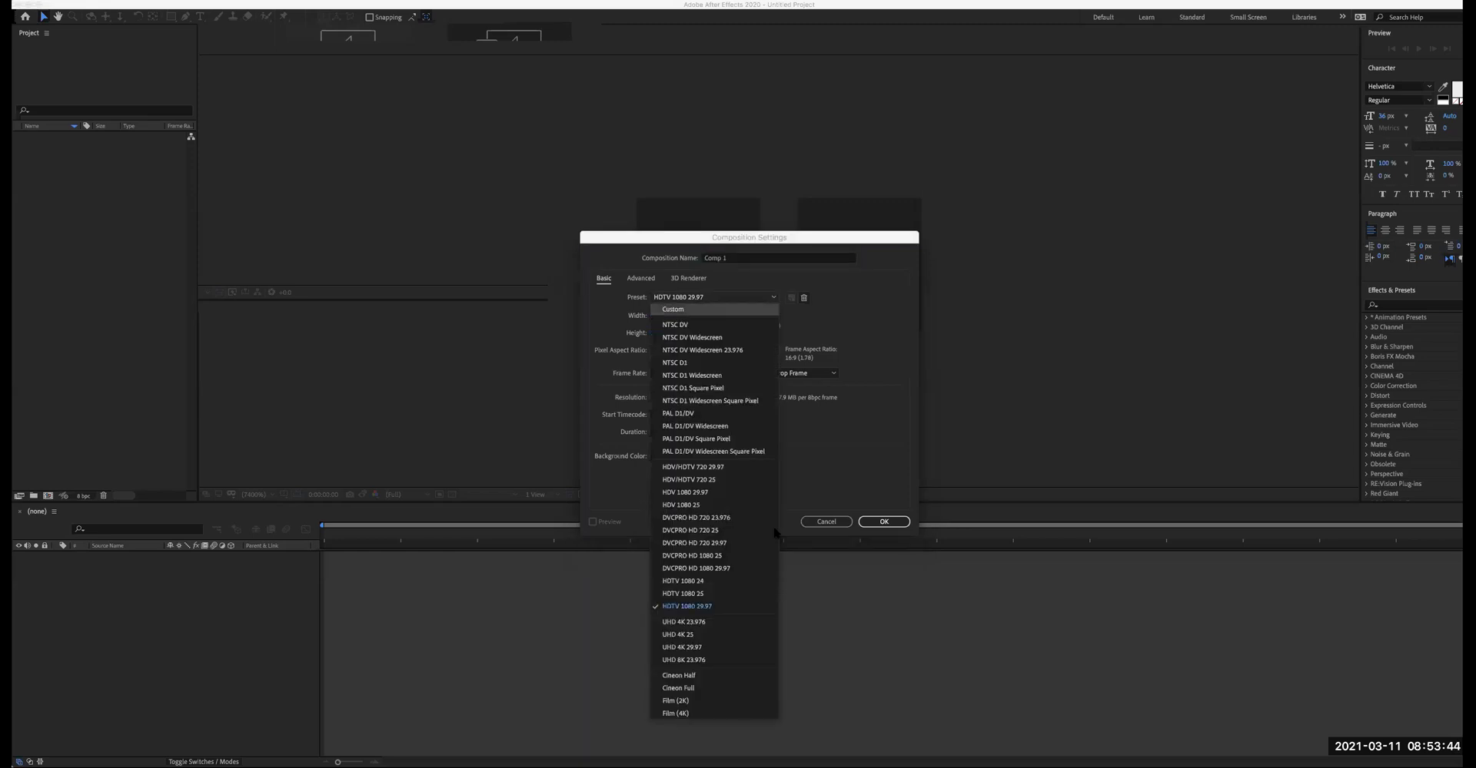
click(731, 581)
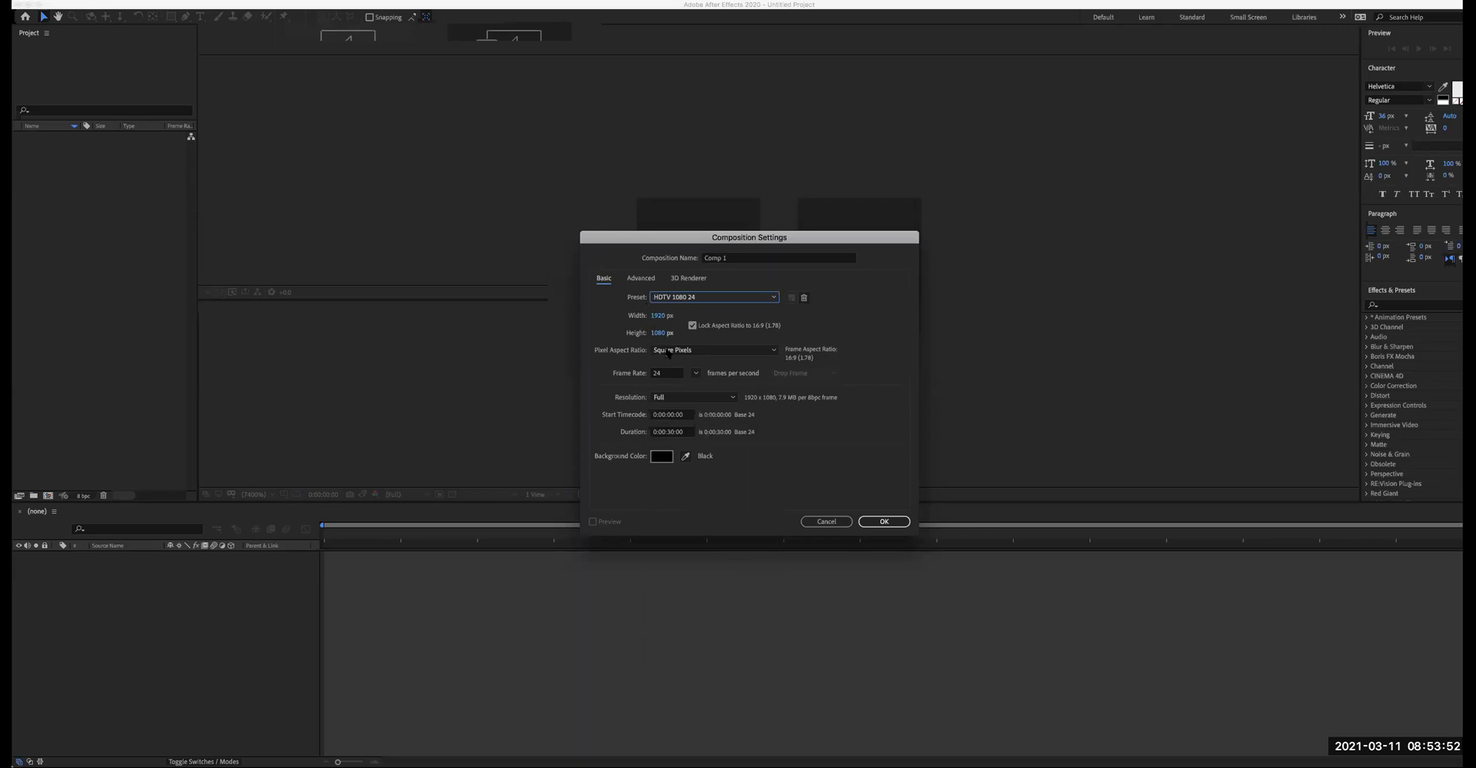
- Set the composition's frame rate to 23.976 frames per second
click(695, 374)
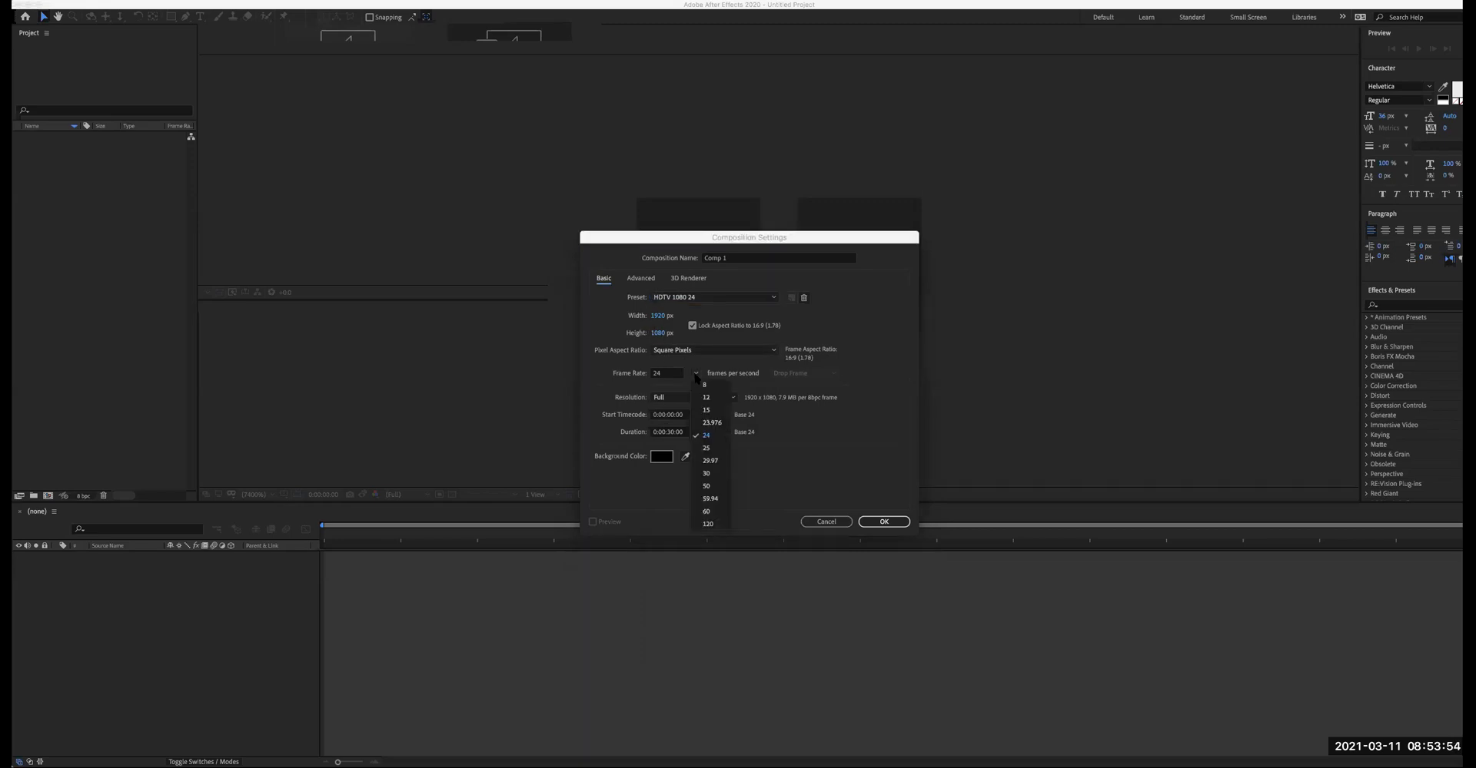
click(712, 423)
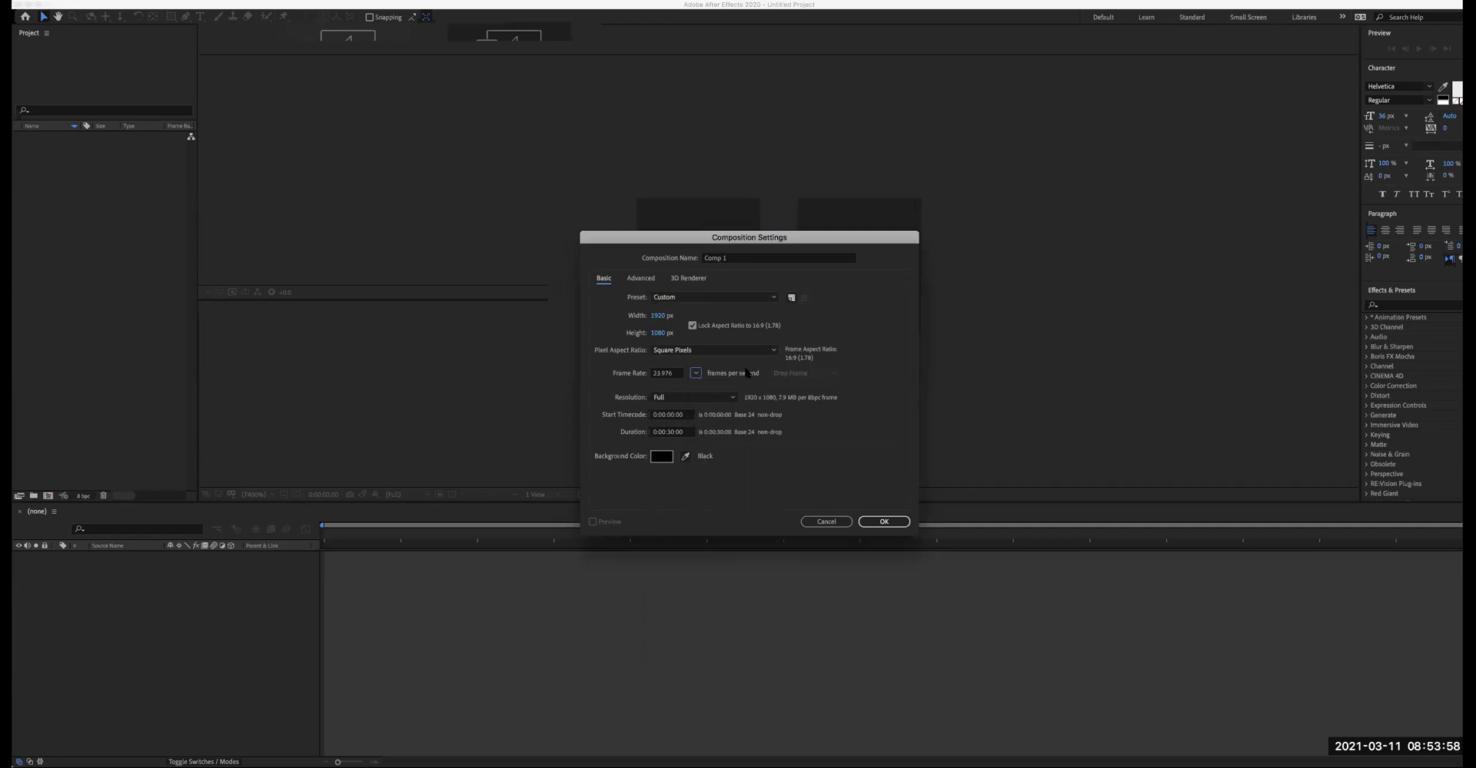
click(696, 373)
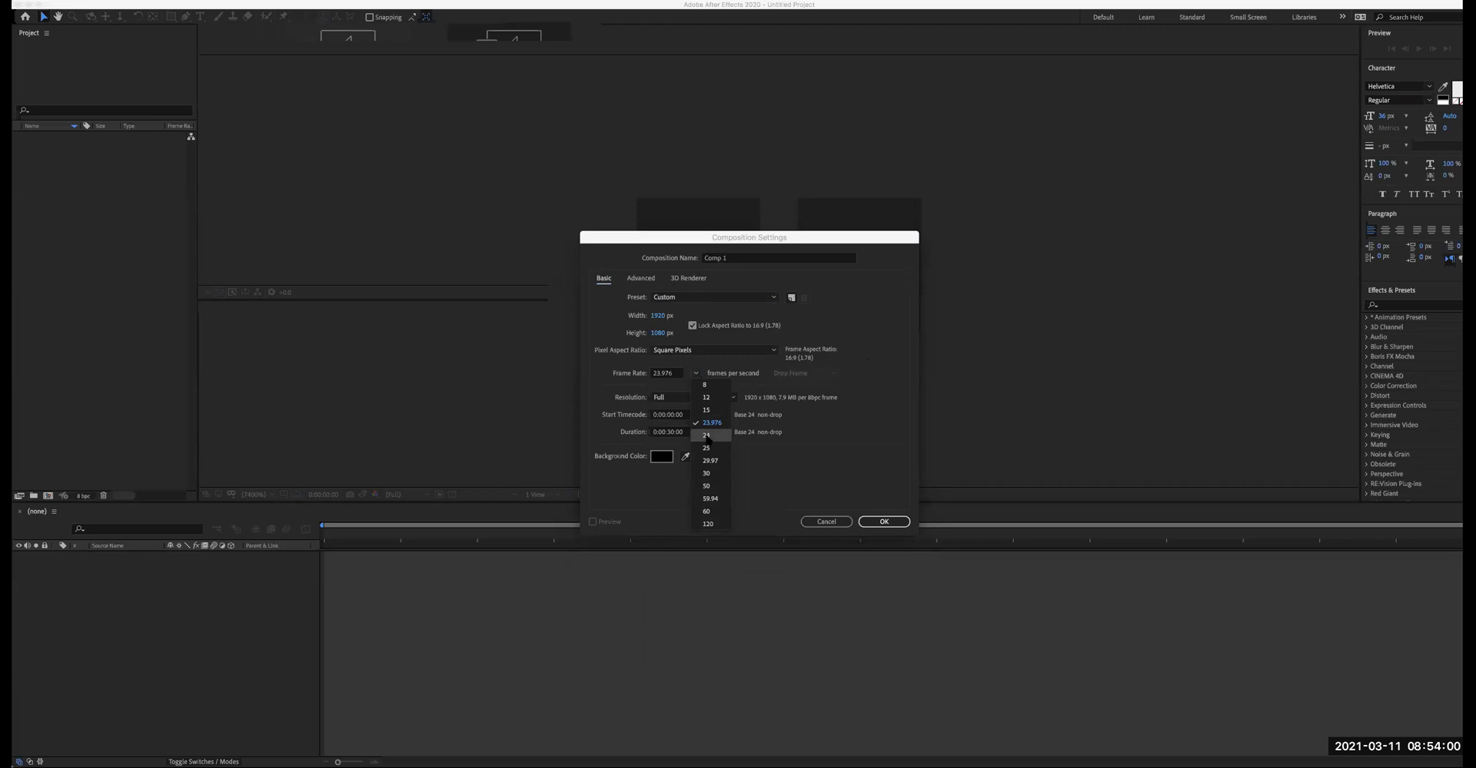
click(708, 439)
click(696, 373)
click(705, 428)
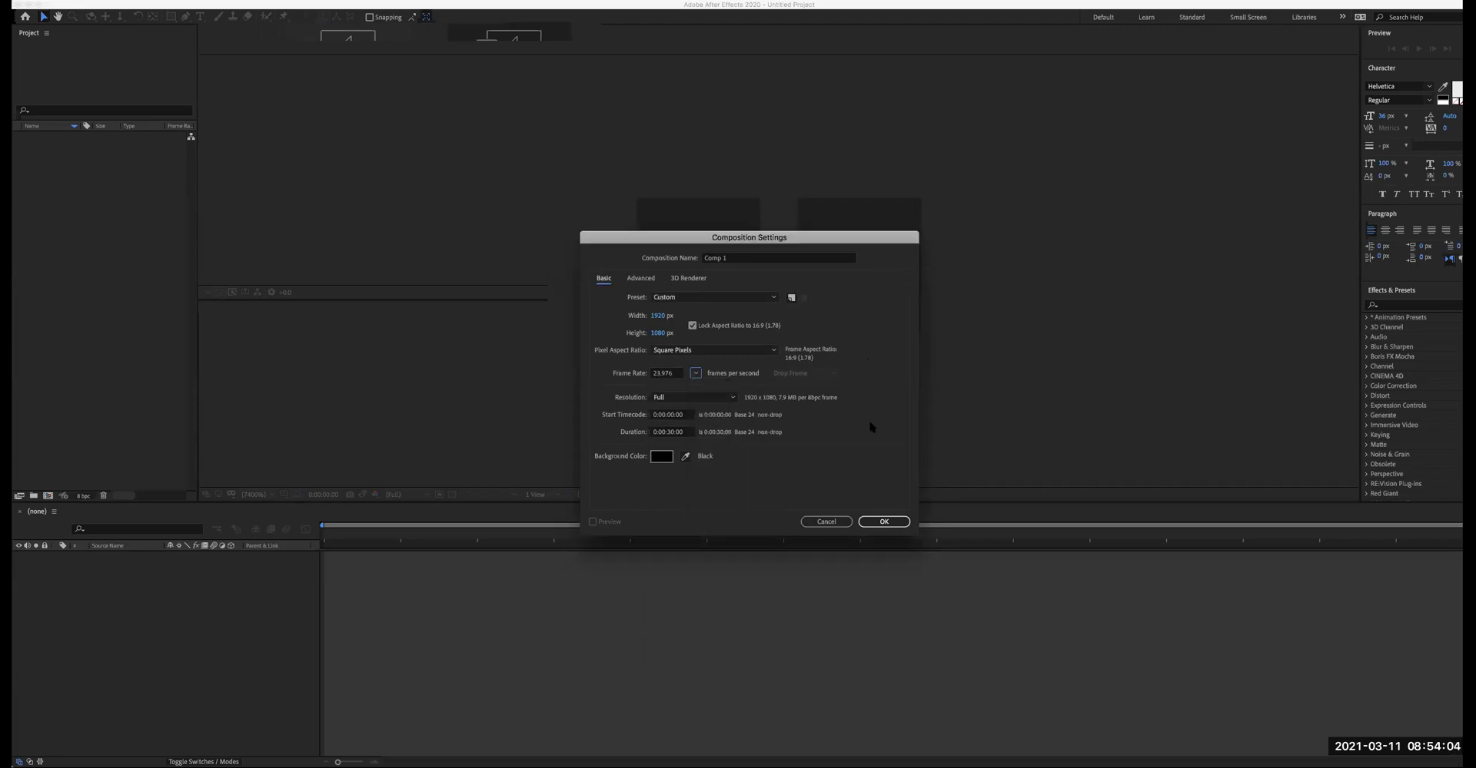
- Keep the resolution at Full, set the duration to 0:00:05:00 and create the composition
click(685, 395)
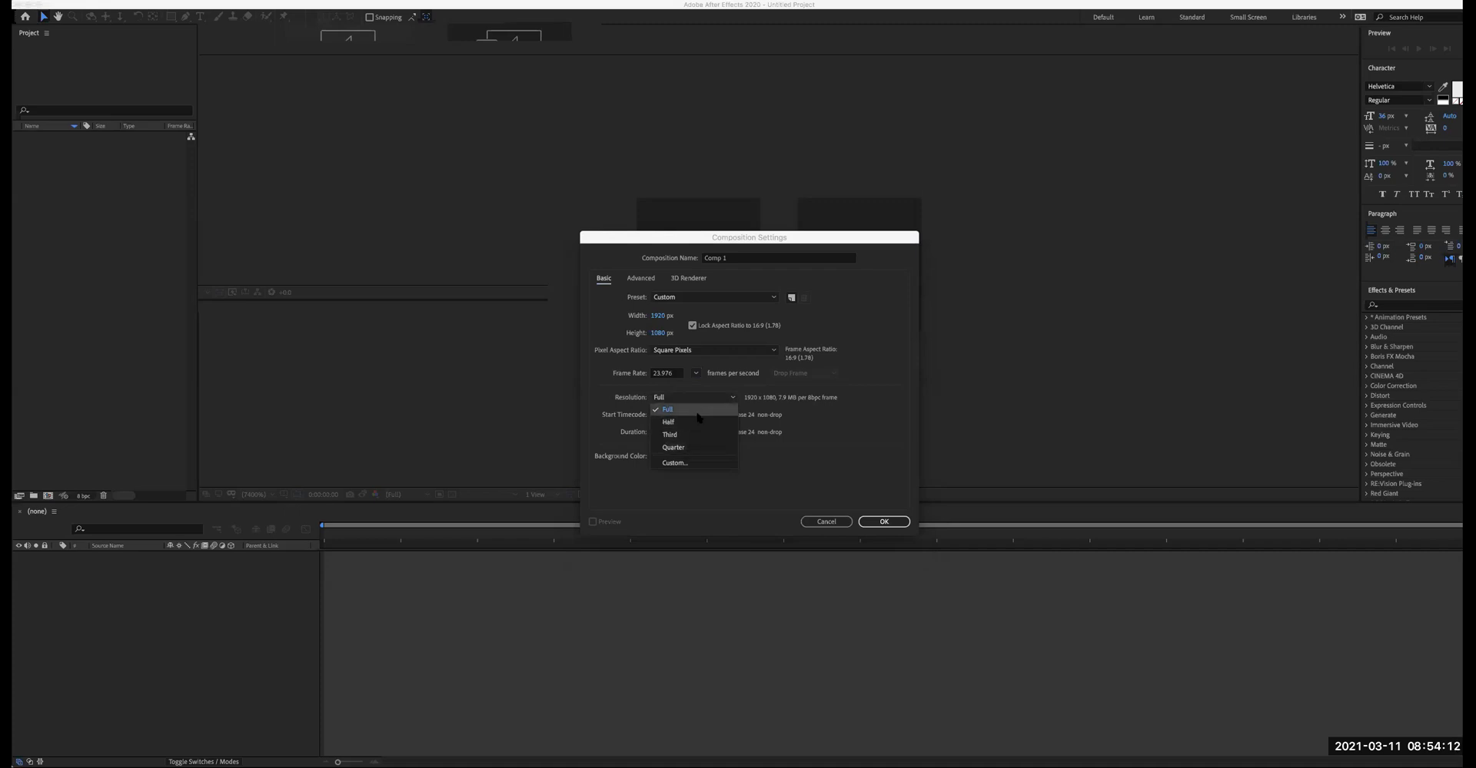
click(697, 415)
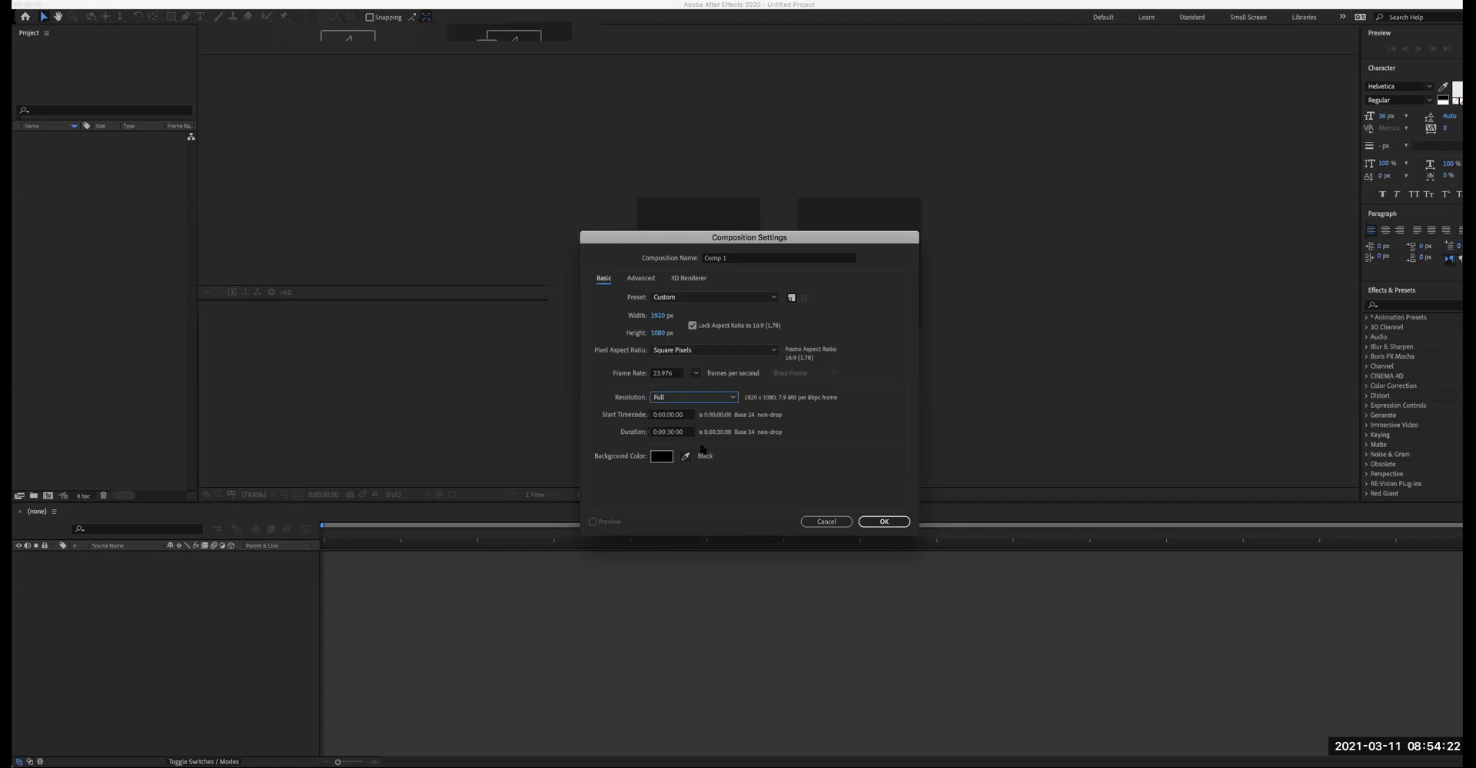
click(669, 431)
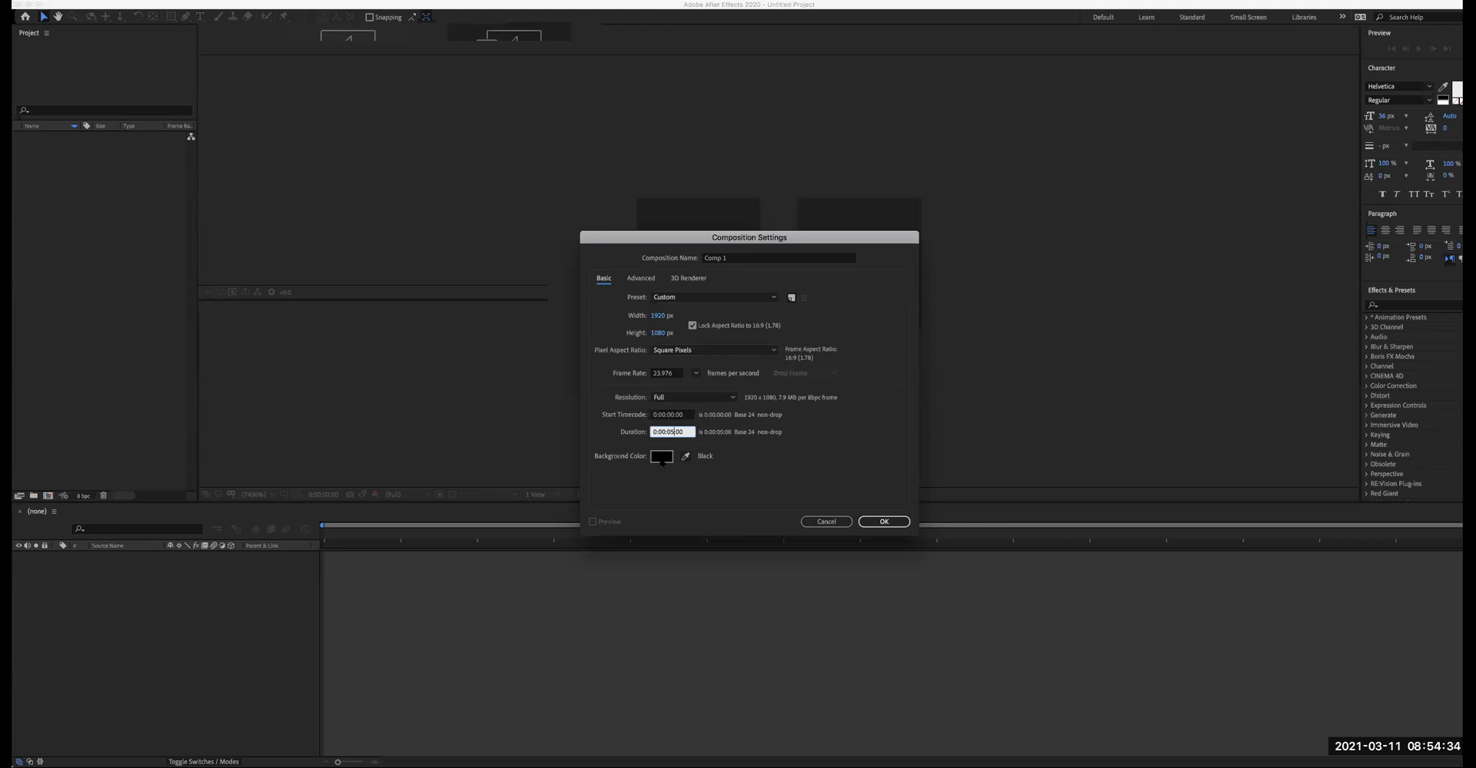
click(890, 522)
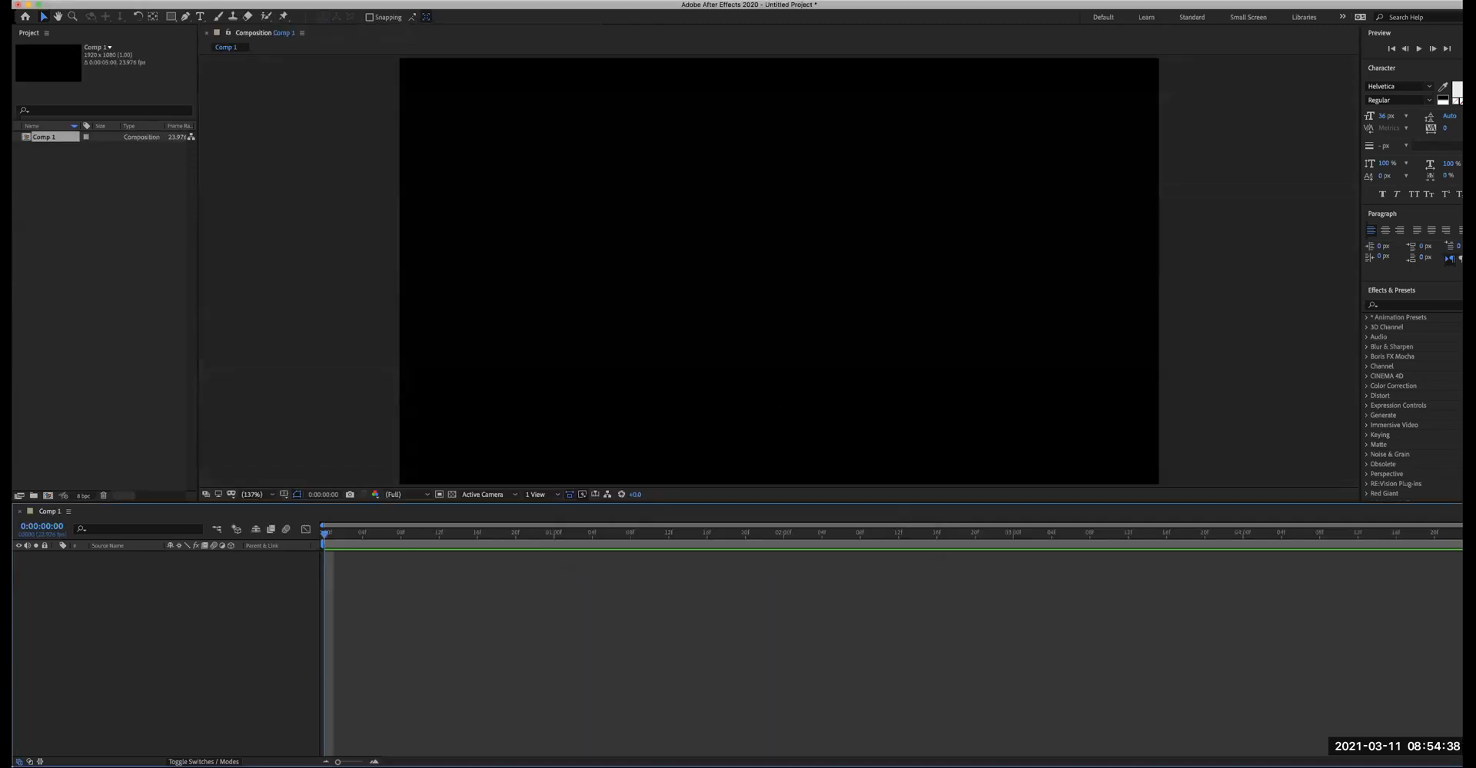
- Add a paragraph text box covering the whole frame, viewed at 100%, containing "2015 Renn. Rally RCHS"
click(269, 496)
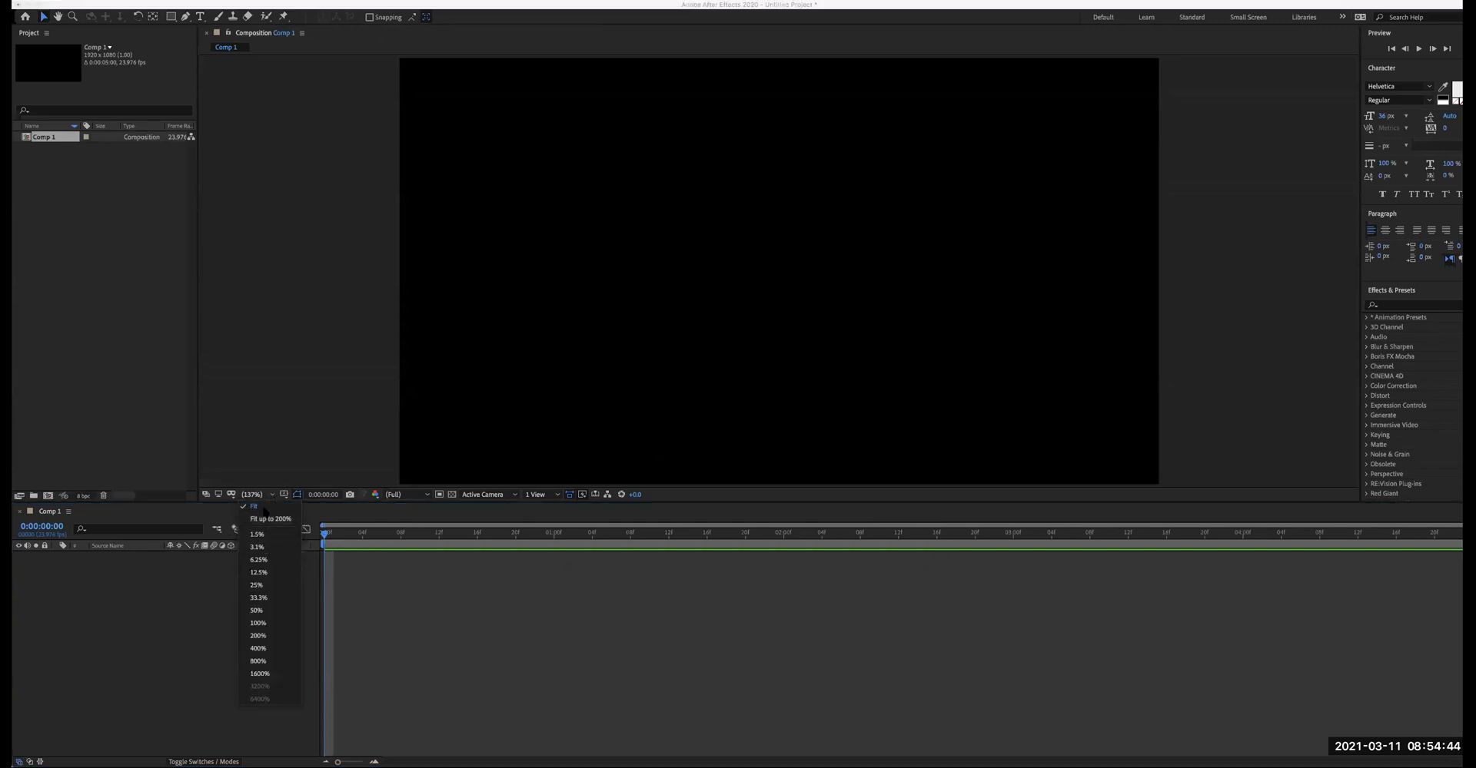
click(261, 624)
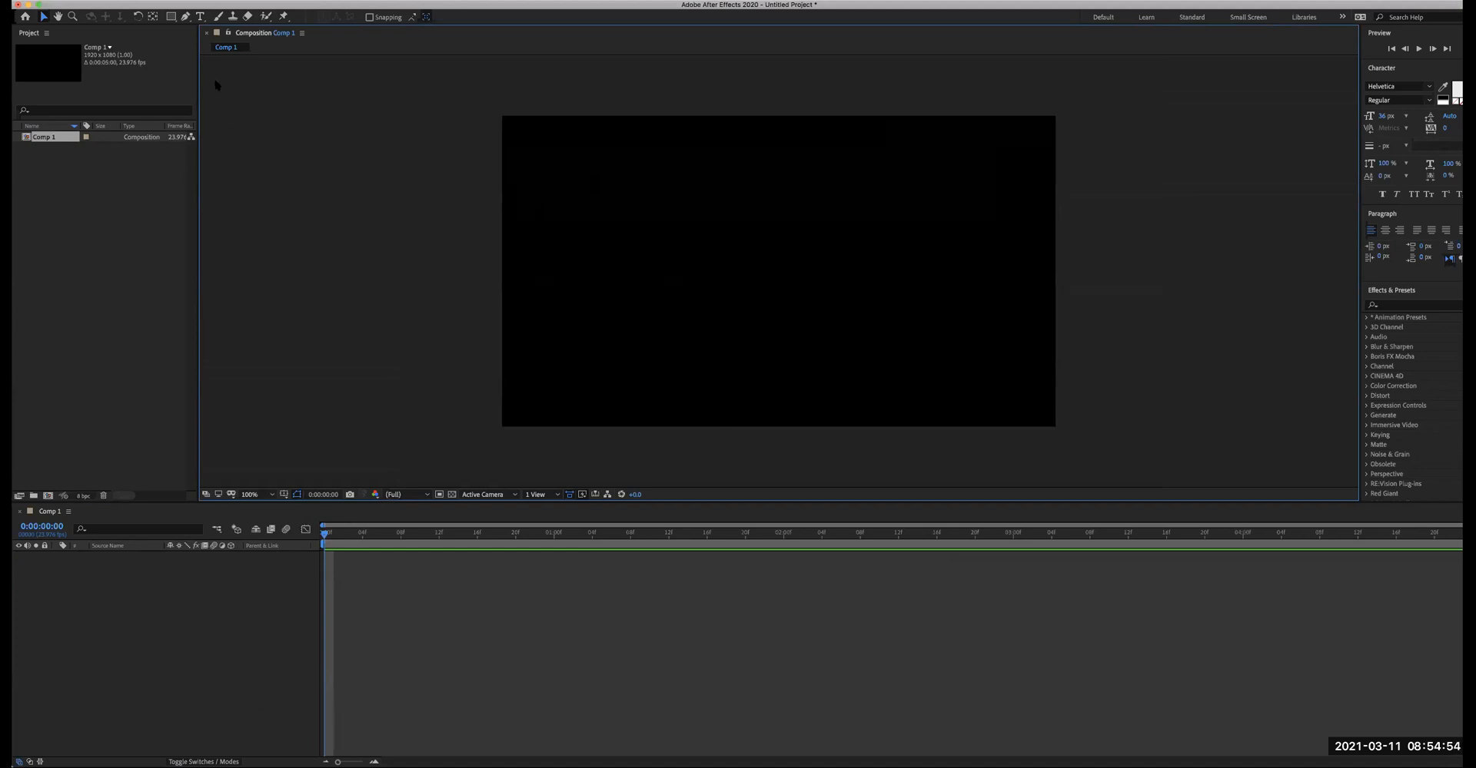
click(200, 16)
drag(507, 119, 1058, 429)
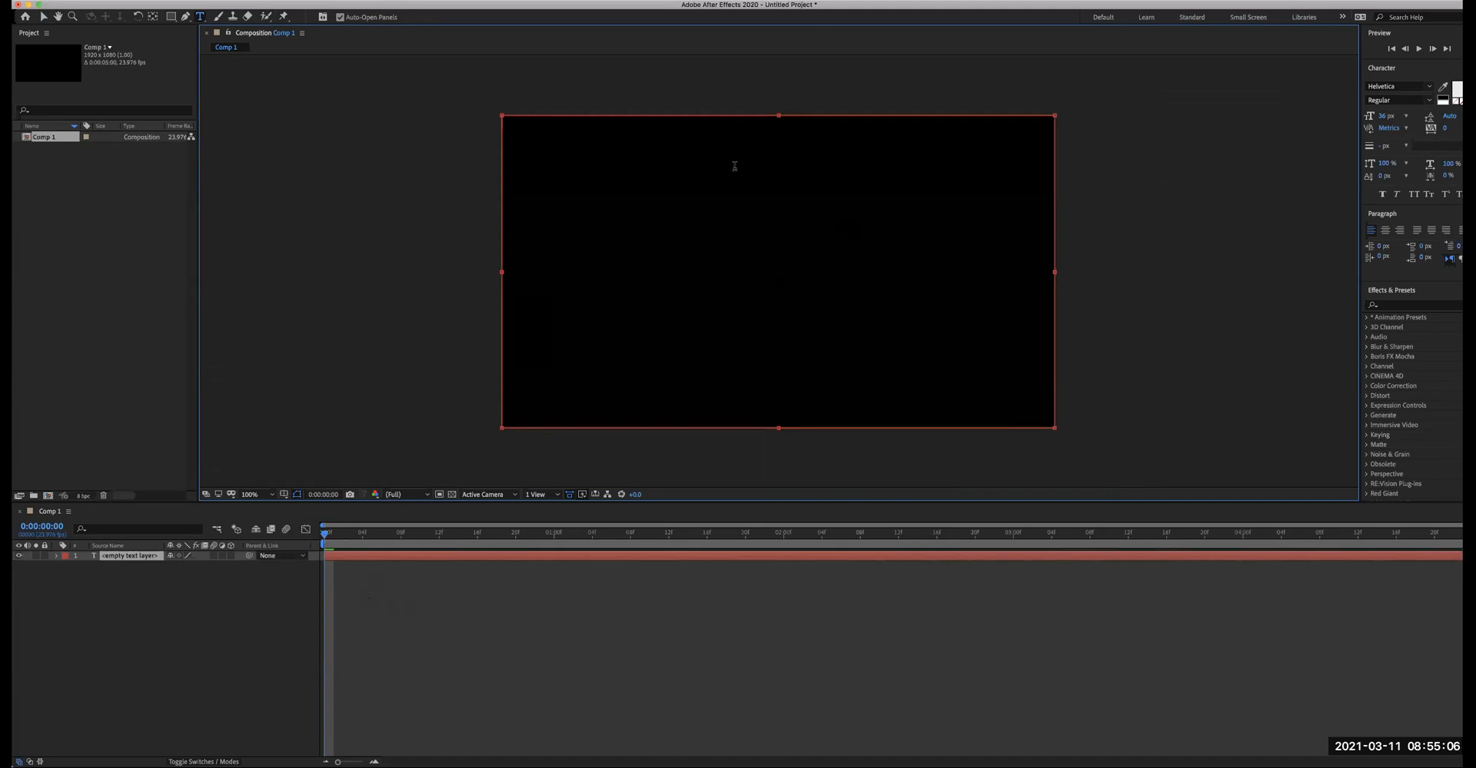
text(2015 Renn. Rally RCHS)
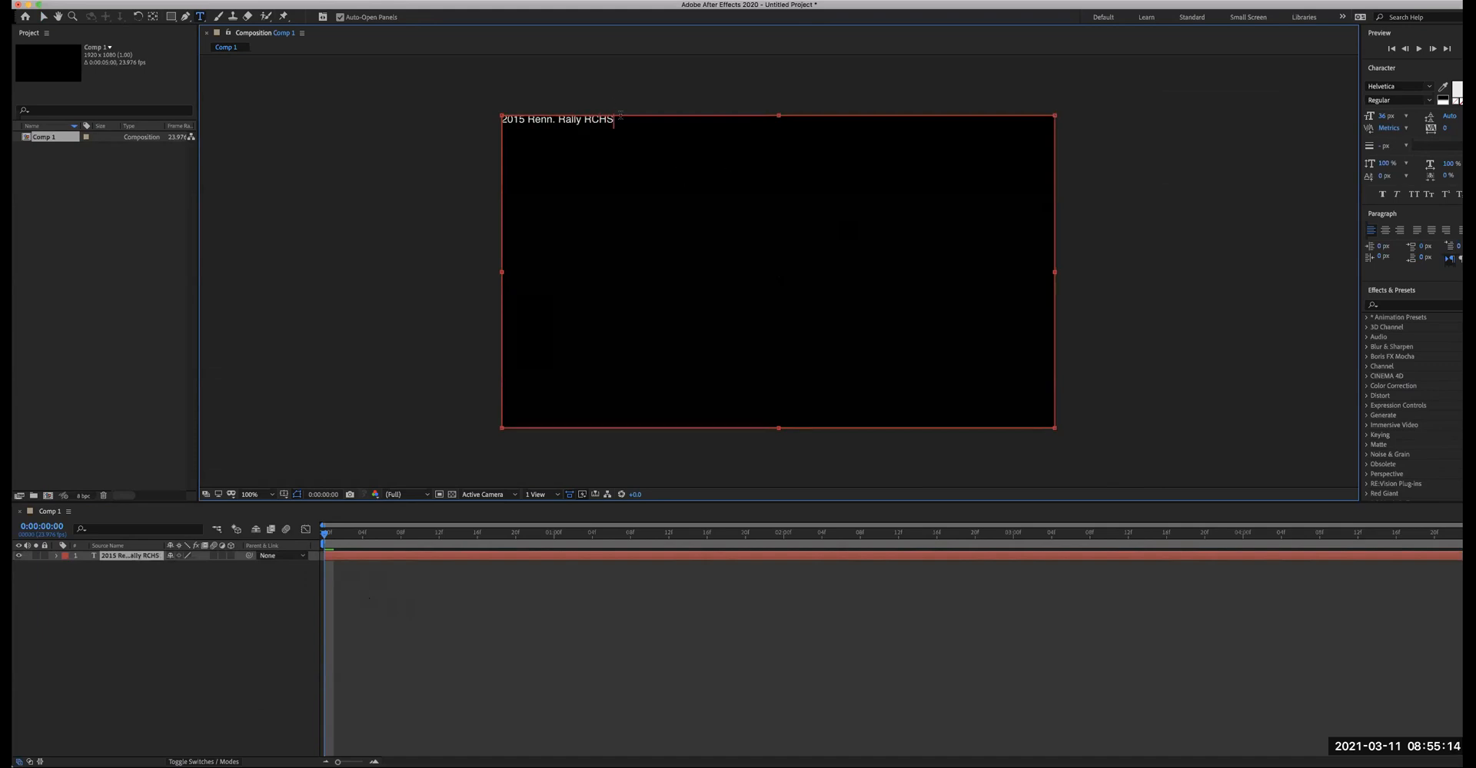
- Set the title's font size to 150 px and move it to the horizontal middle of the frame, slightly above centre
drag(615, 121, 493, 117)
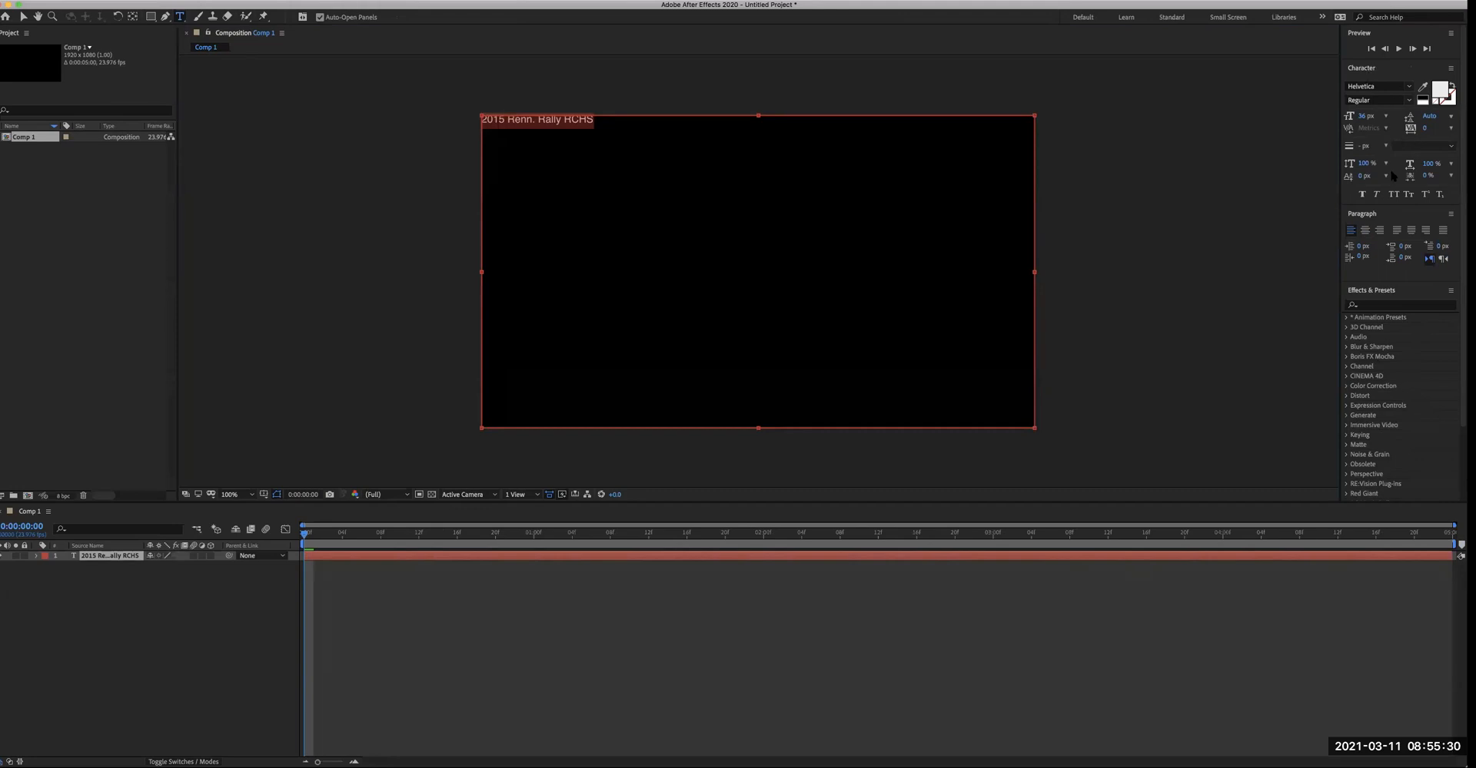
click(1362, 116)
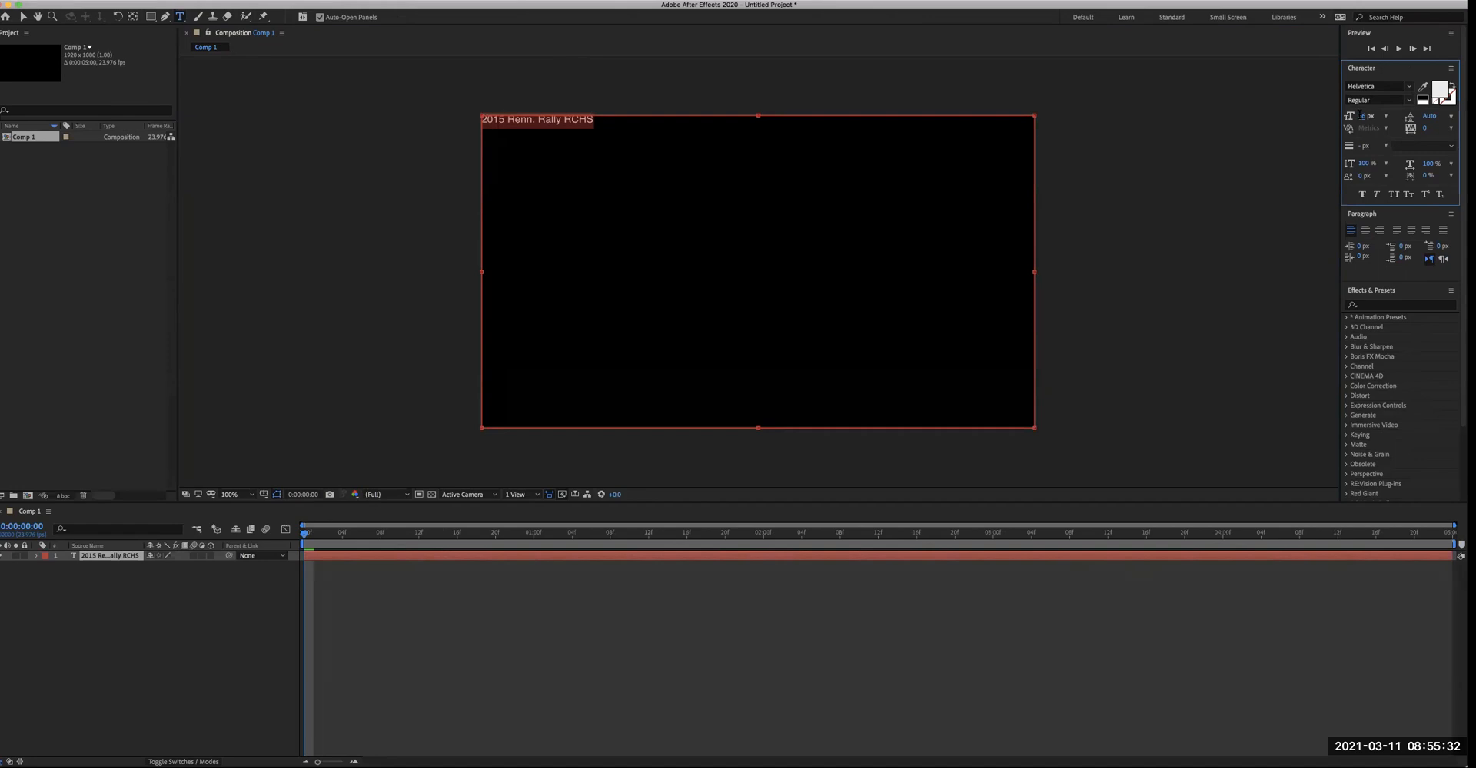
text(200)
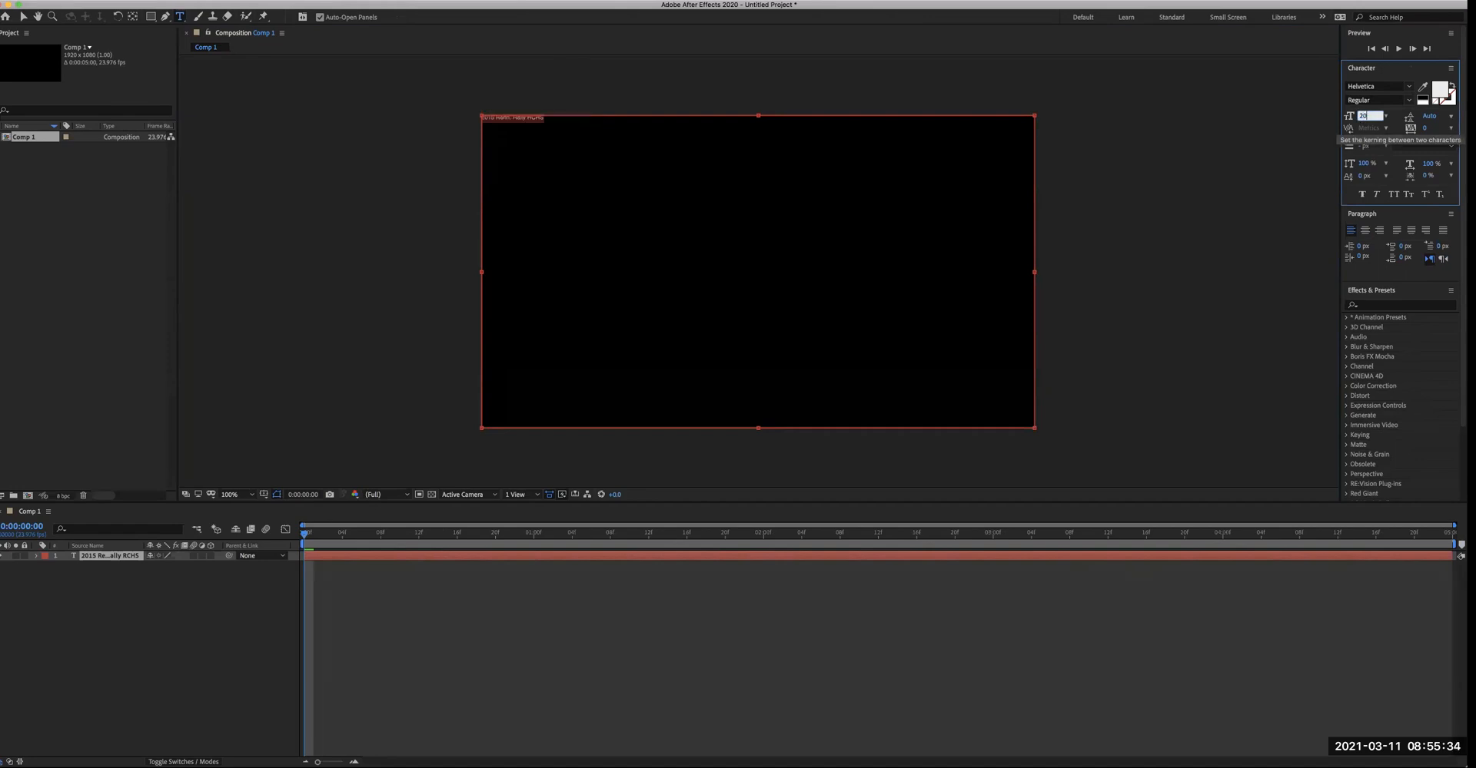
key(Return)
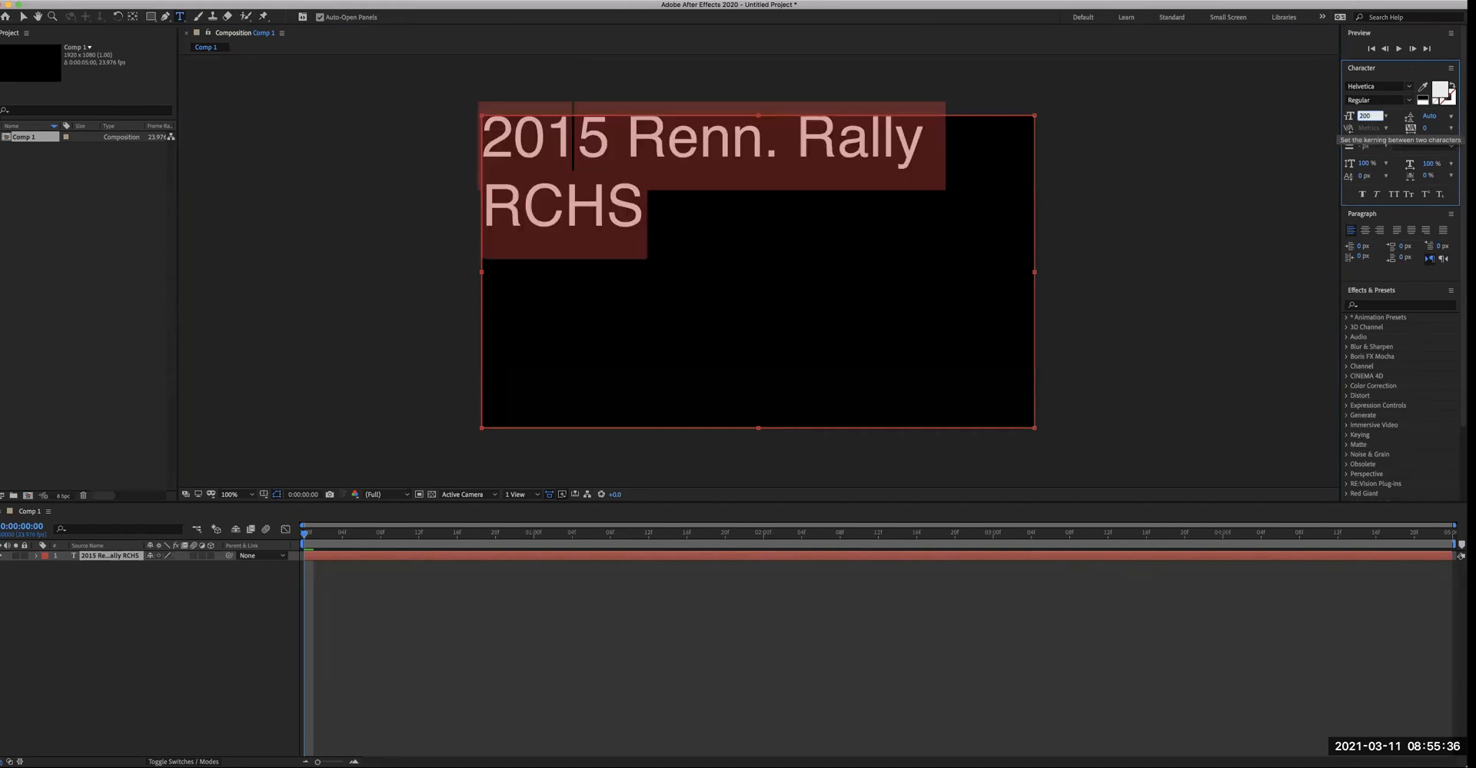
key(BackSpace)
text(1)
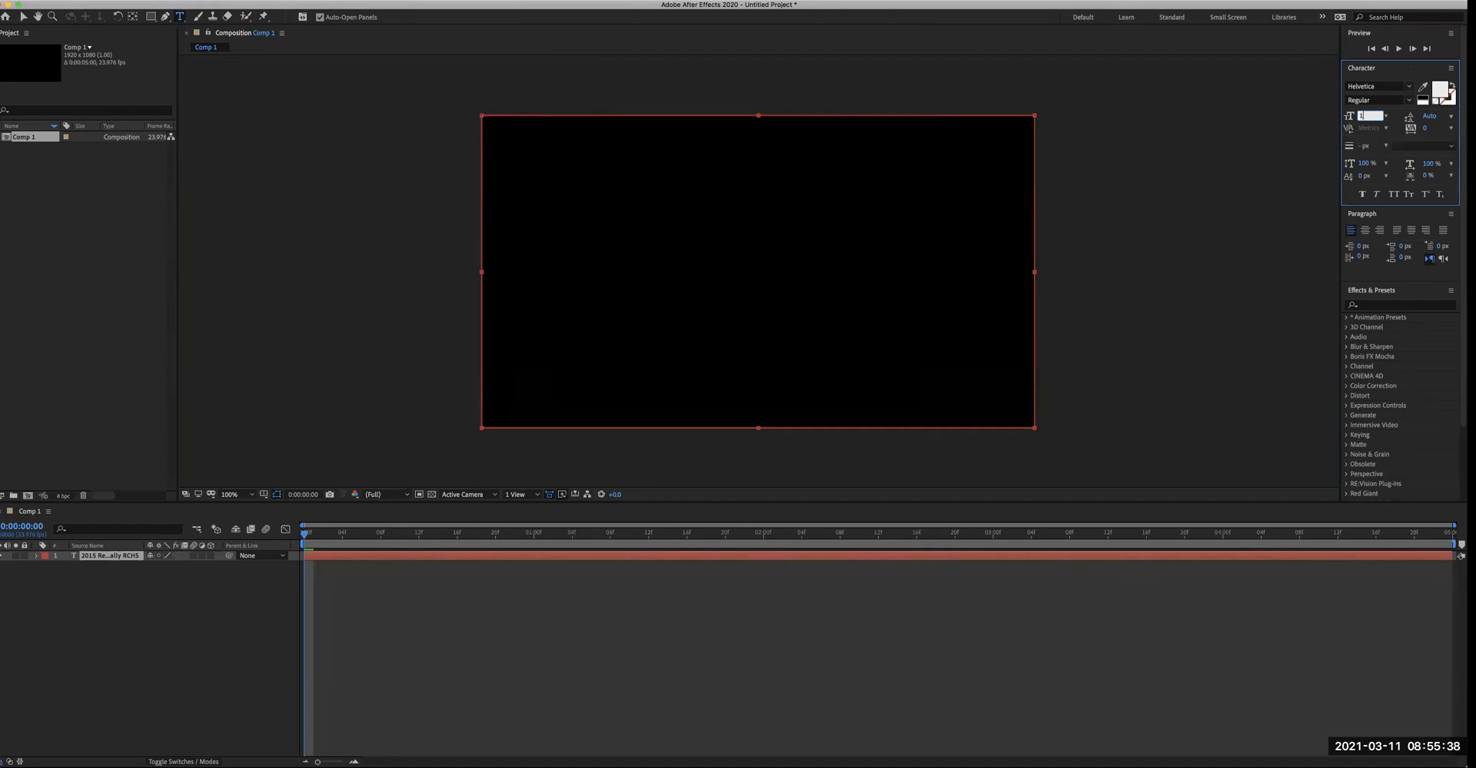
text(50)
key(Return)
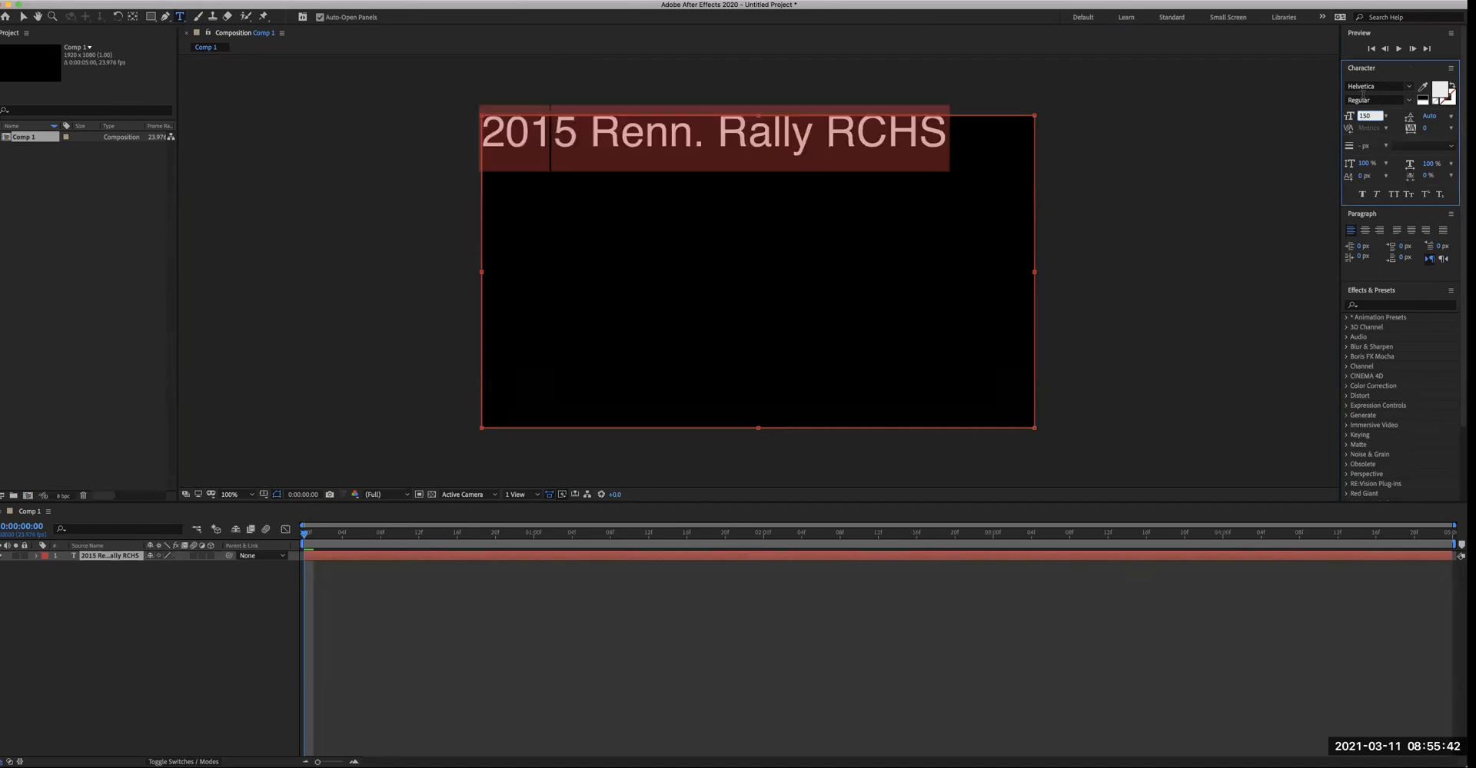
click(23, 16)
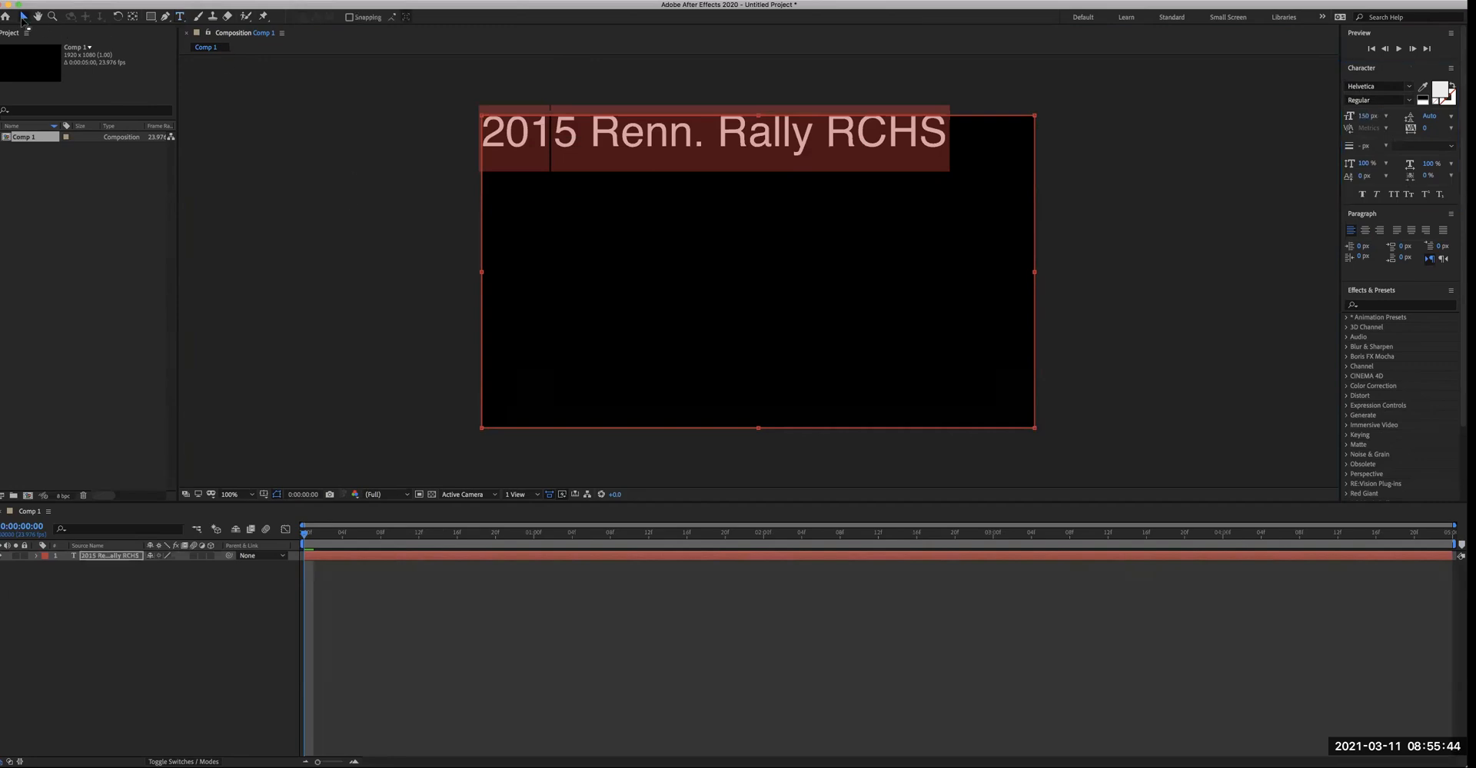
drag(662, 168, 685, 243)
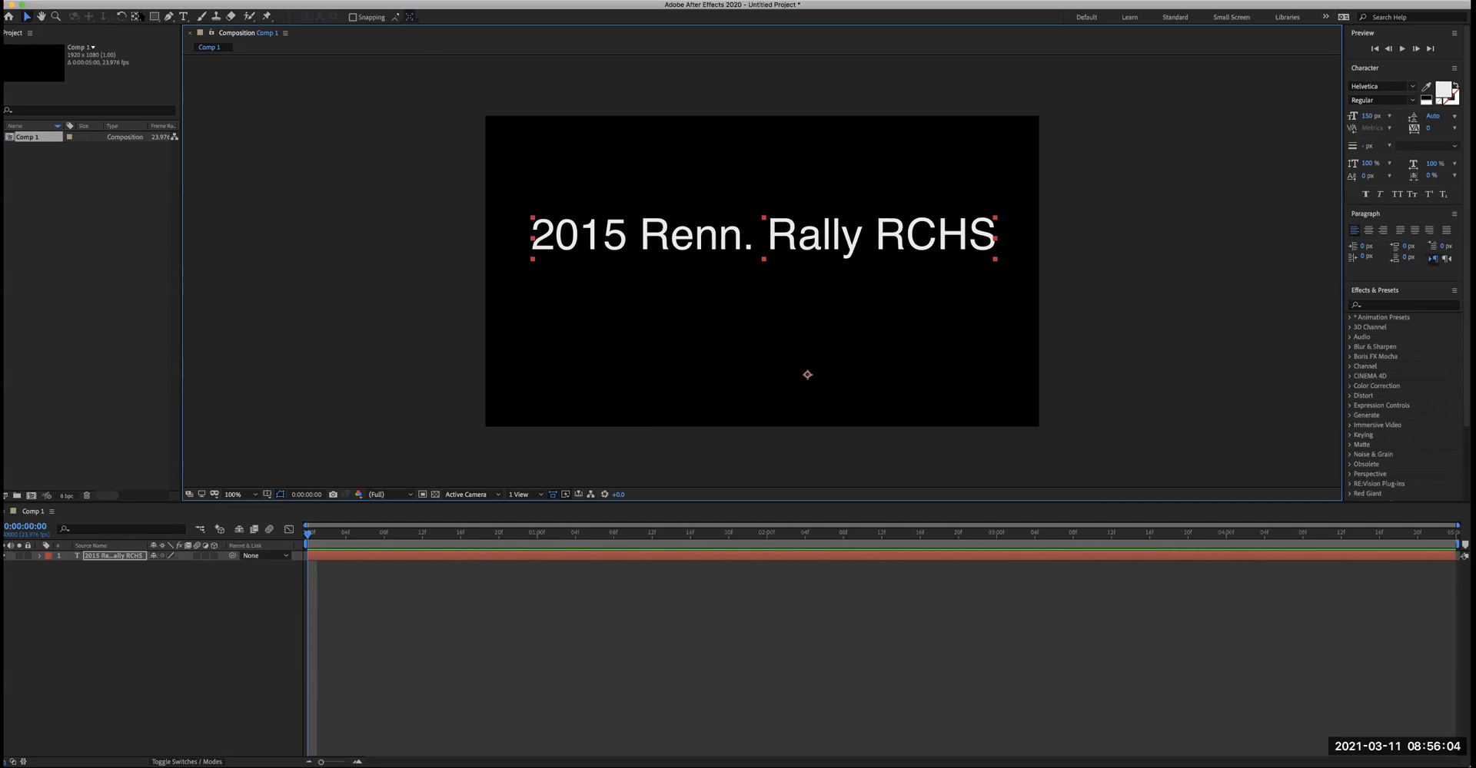
- Change the fill colour of the entire title text to a bright purple
click(183, 17)
triple_click(793, 243)
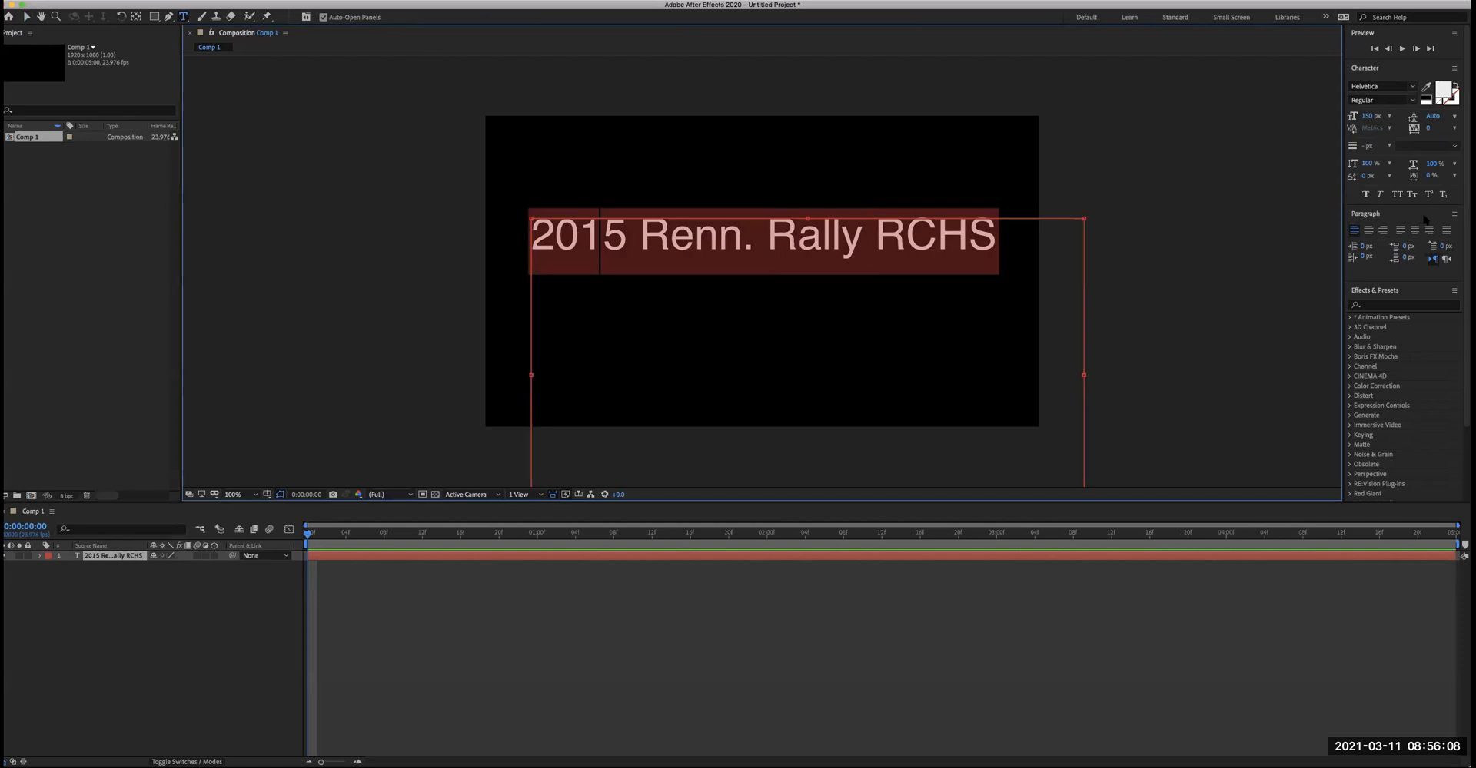
click(1442, 91)
click(755, 361)
click(755, 352)
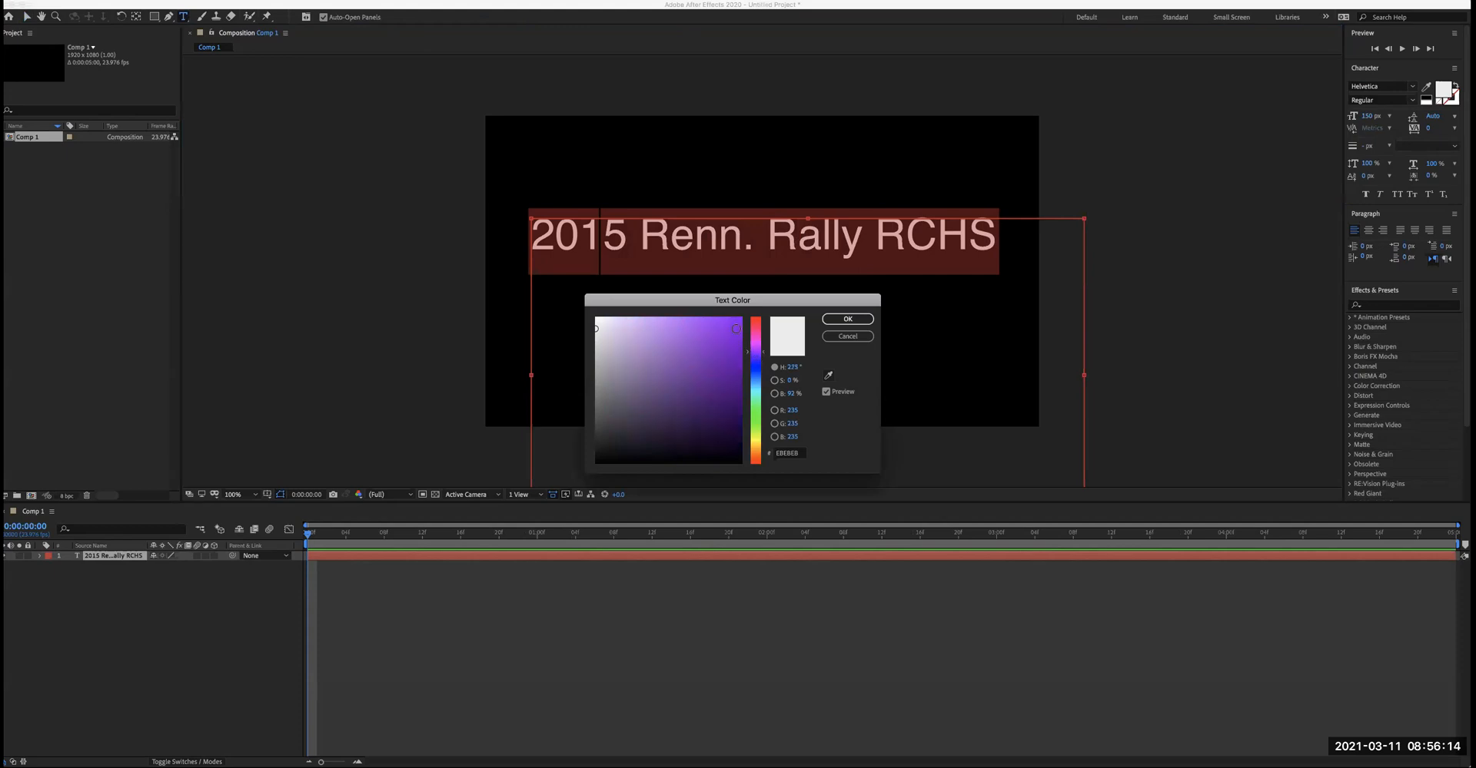
click(738, 329)
click(846, 318)
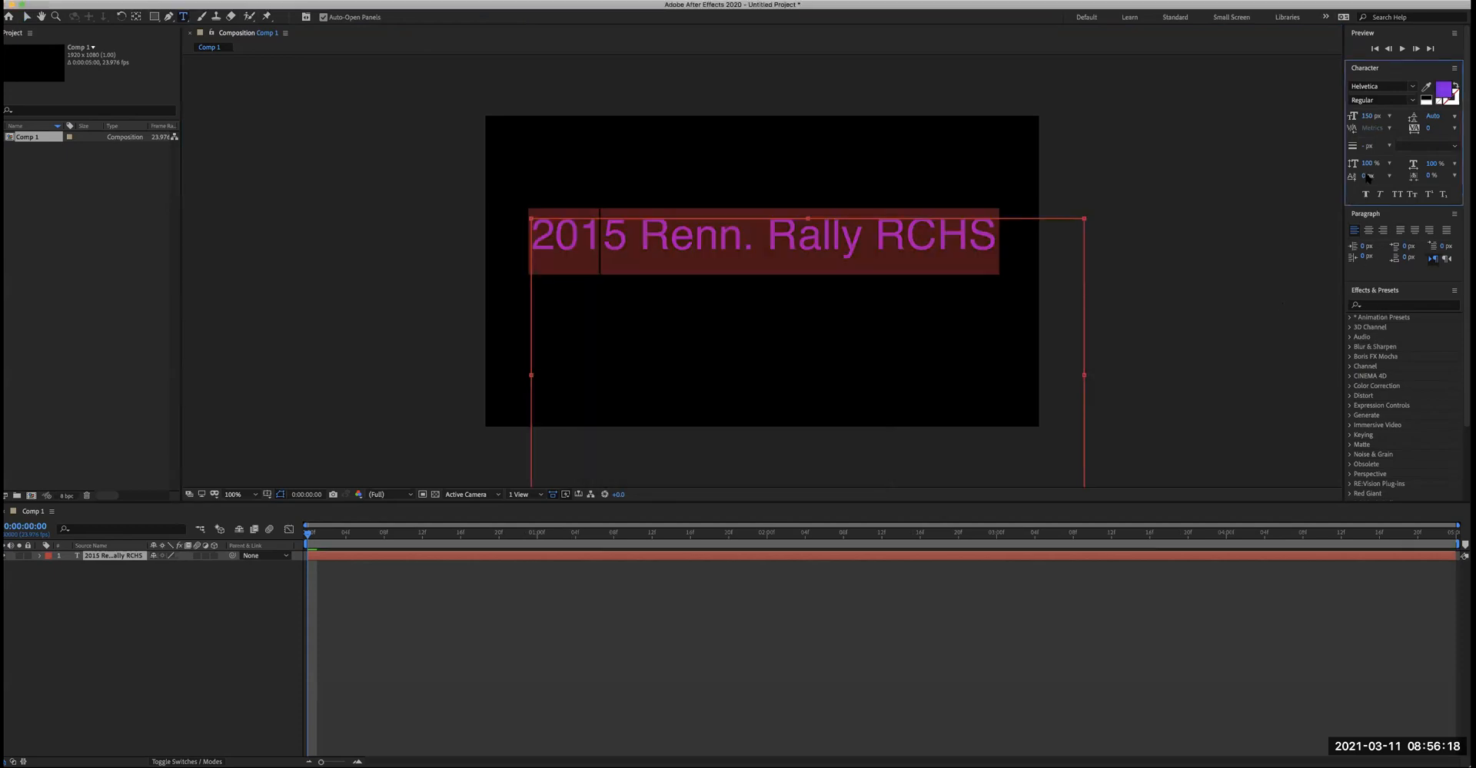
- Change the title's font to Helvetica Bold and deselect the characters
click(1406, 87)
scroll(1301, 239, up, 1)
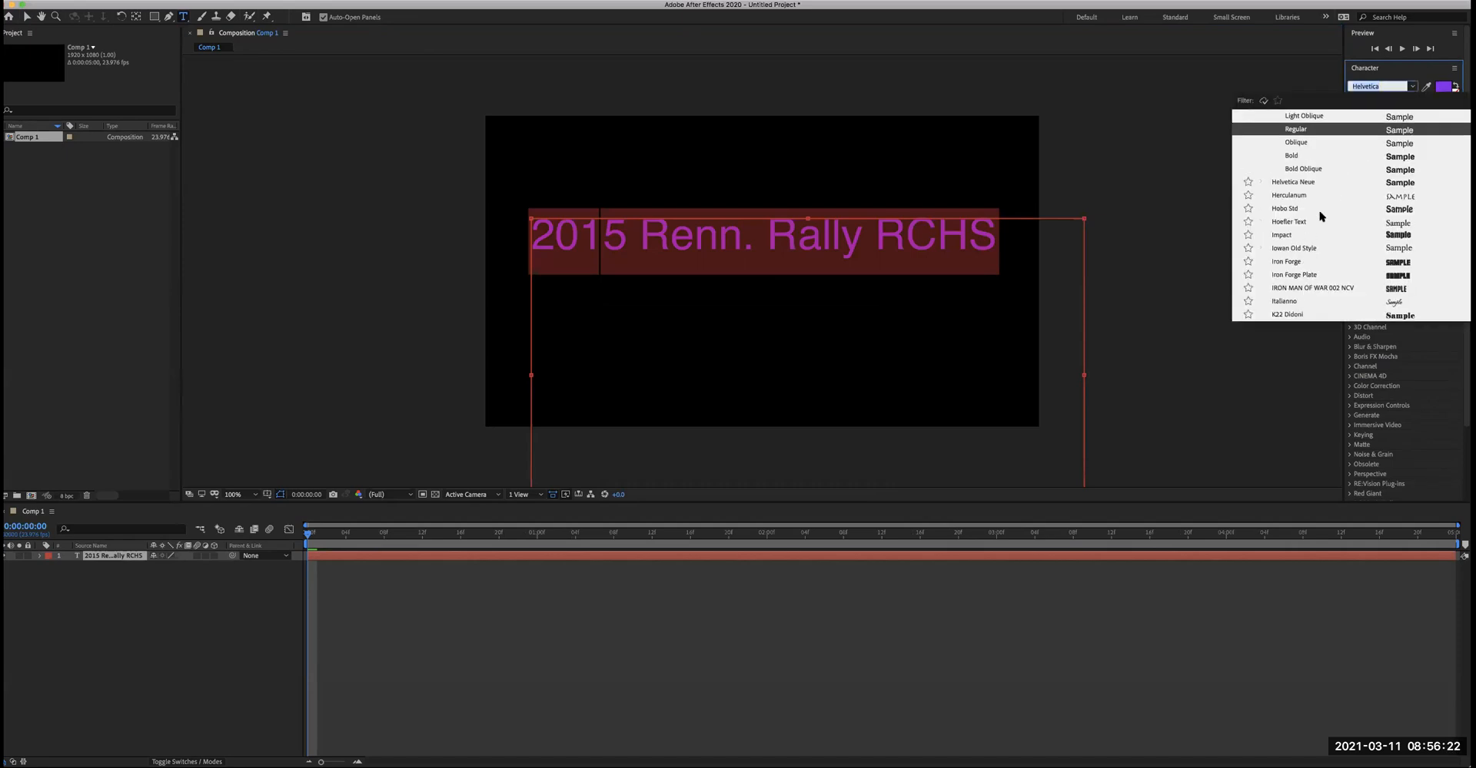
scroll(1313, 214, up, 3)
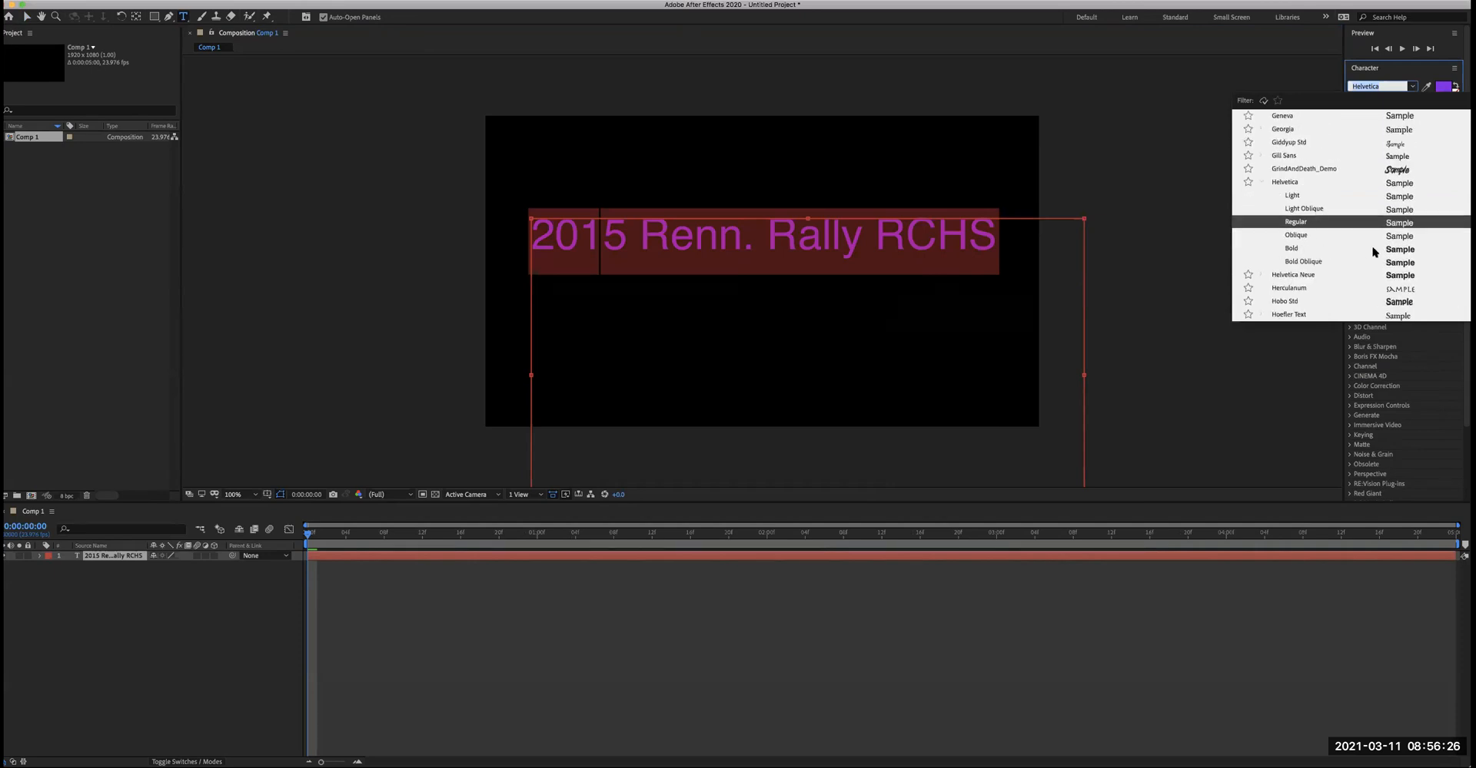
click(1407, 252)
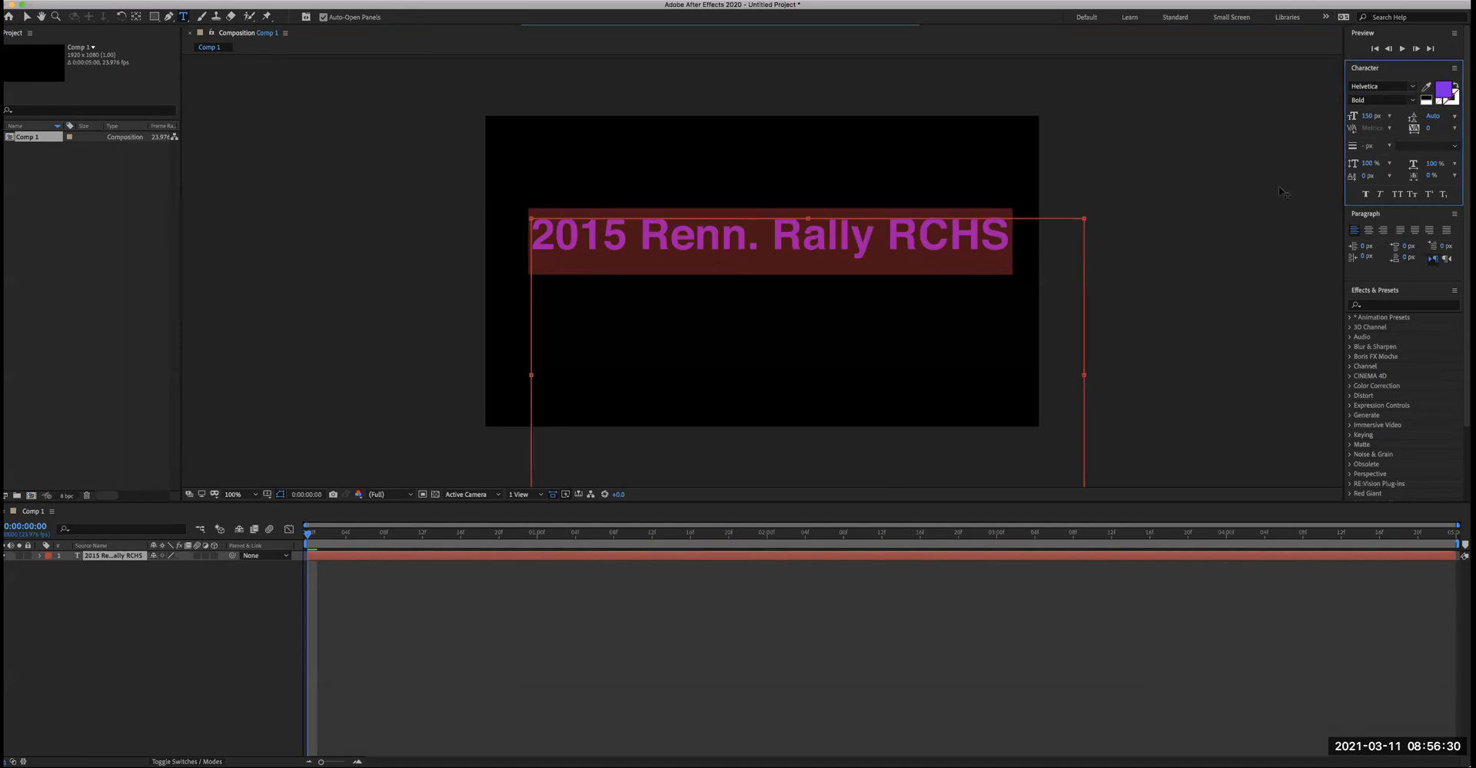
click(1016, 242)
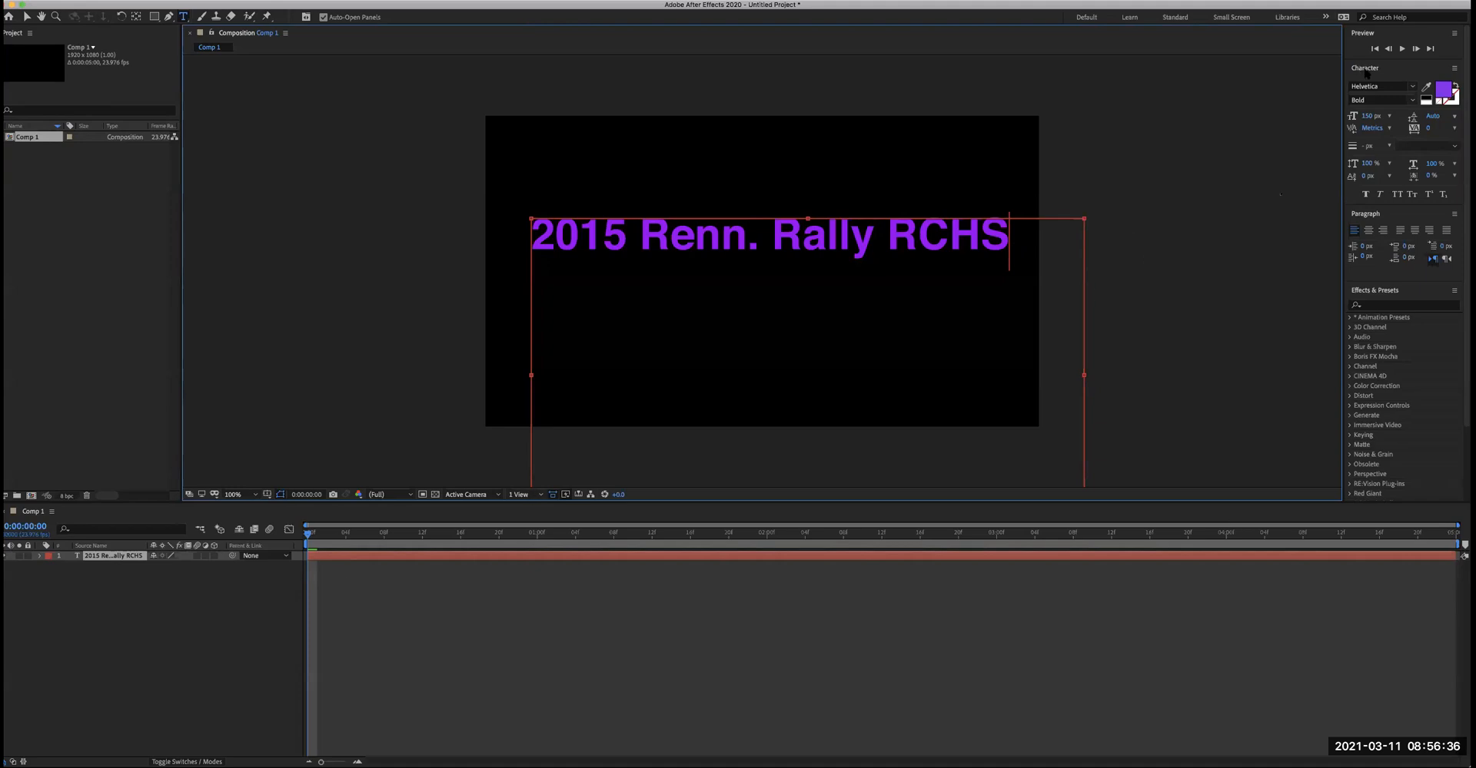
- Apply the Center Spiral preset from the Animate In text animation presets to the purple title
click(1393, 70)
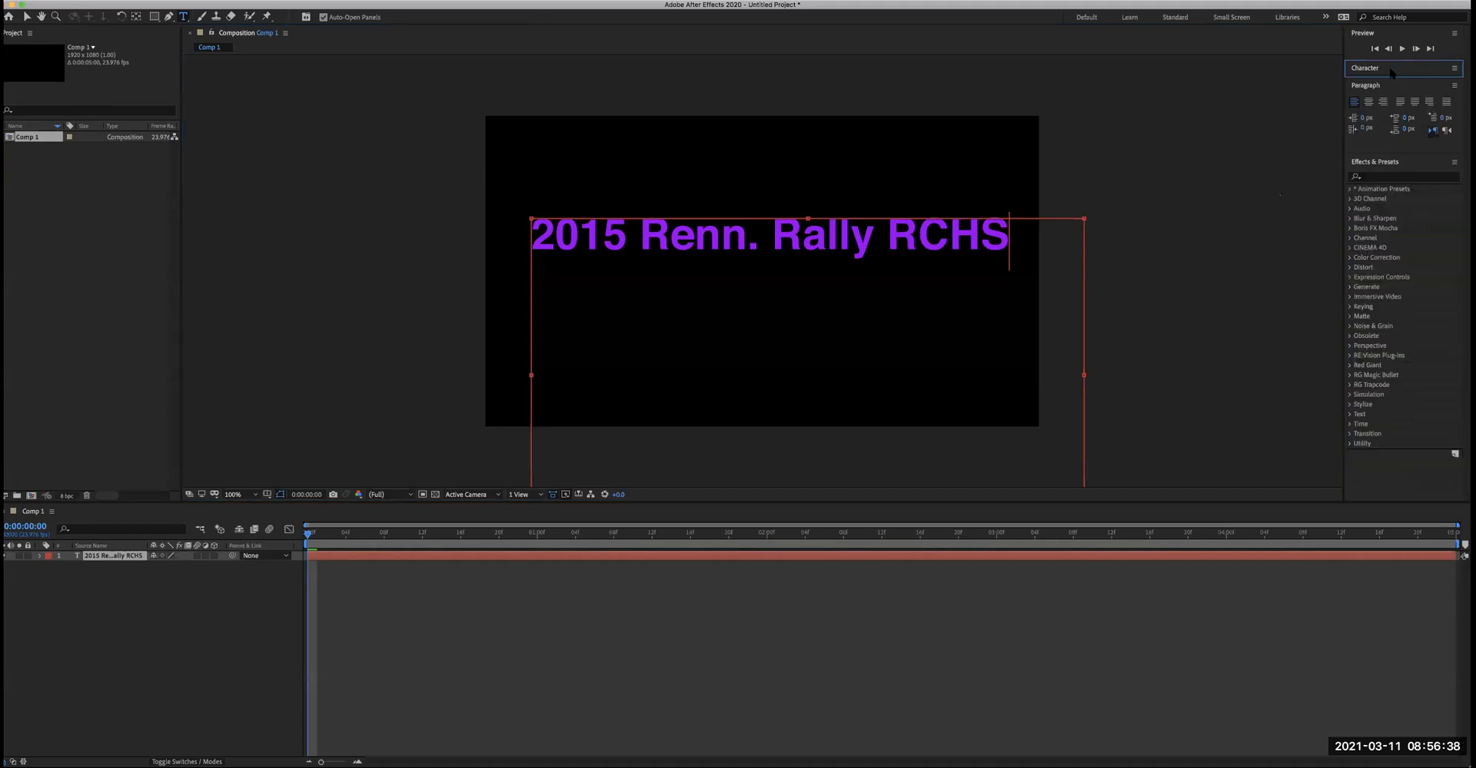
click(1381, 92)
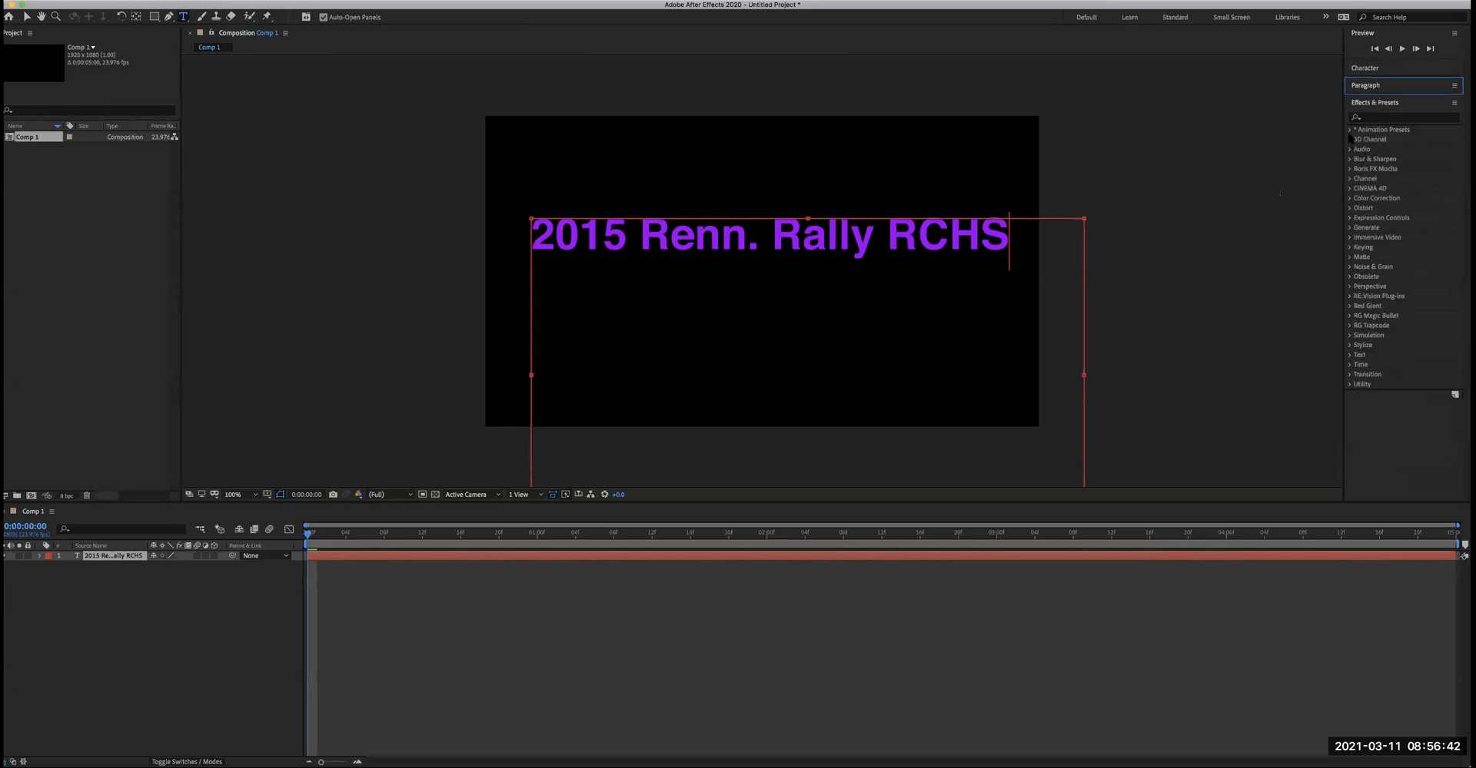
click(1350, 130)
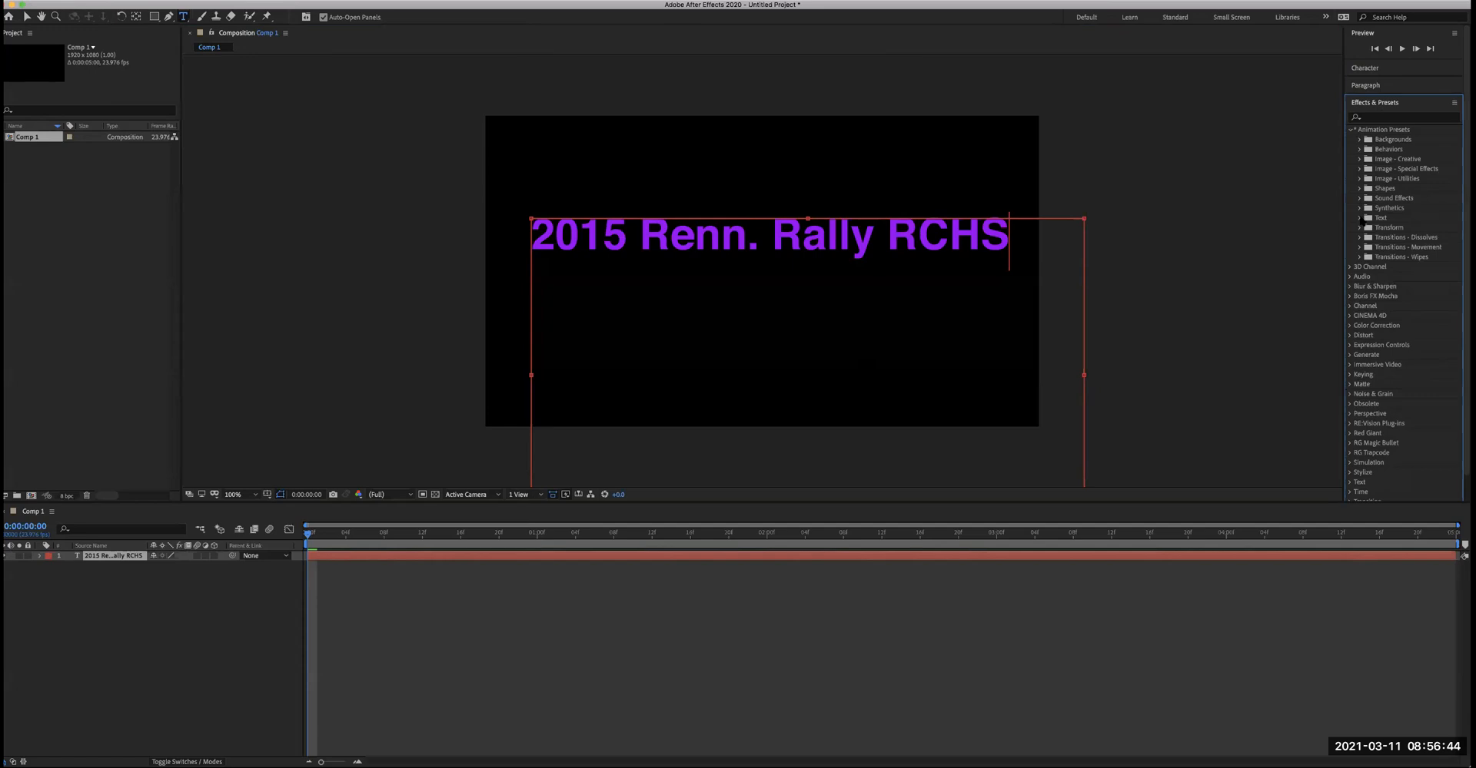
click(1360, 219)
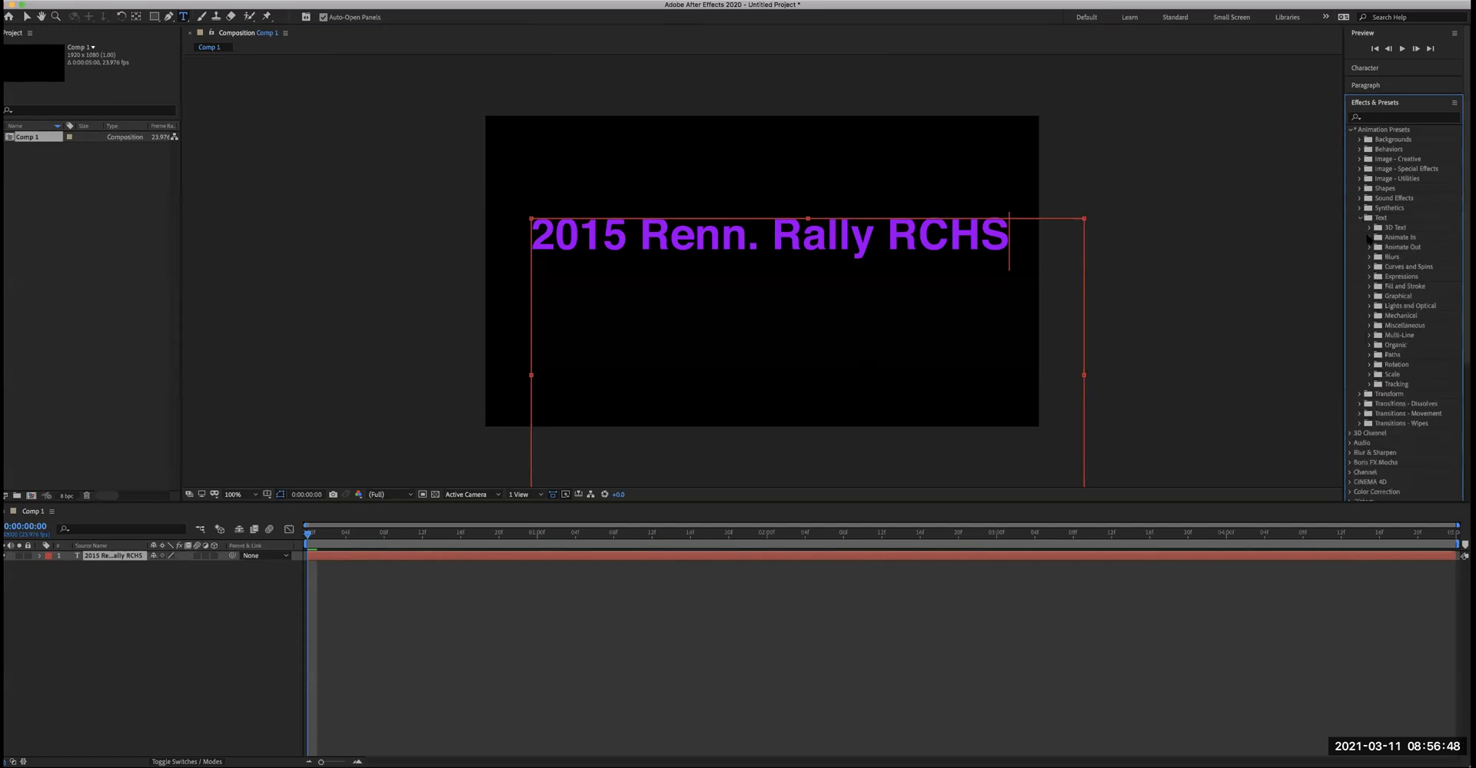
click(1367, 237)
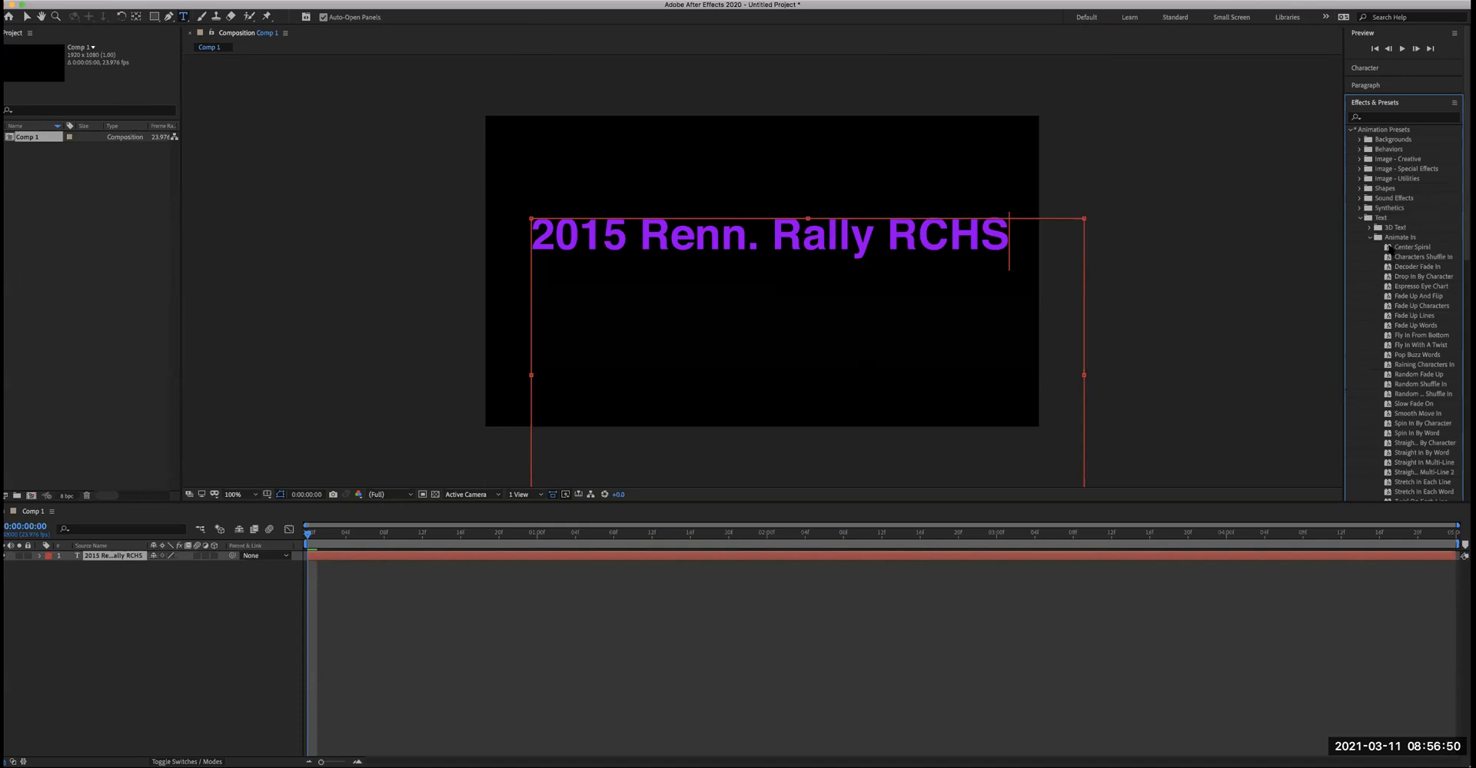
drag(1389, 247, 755, 238)
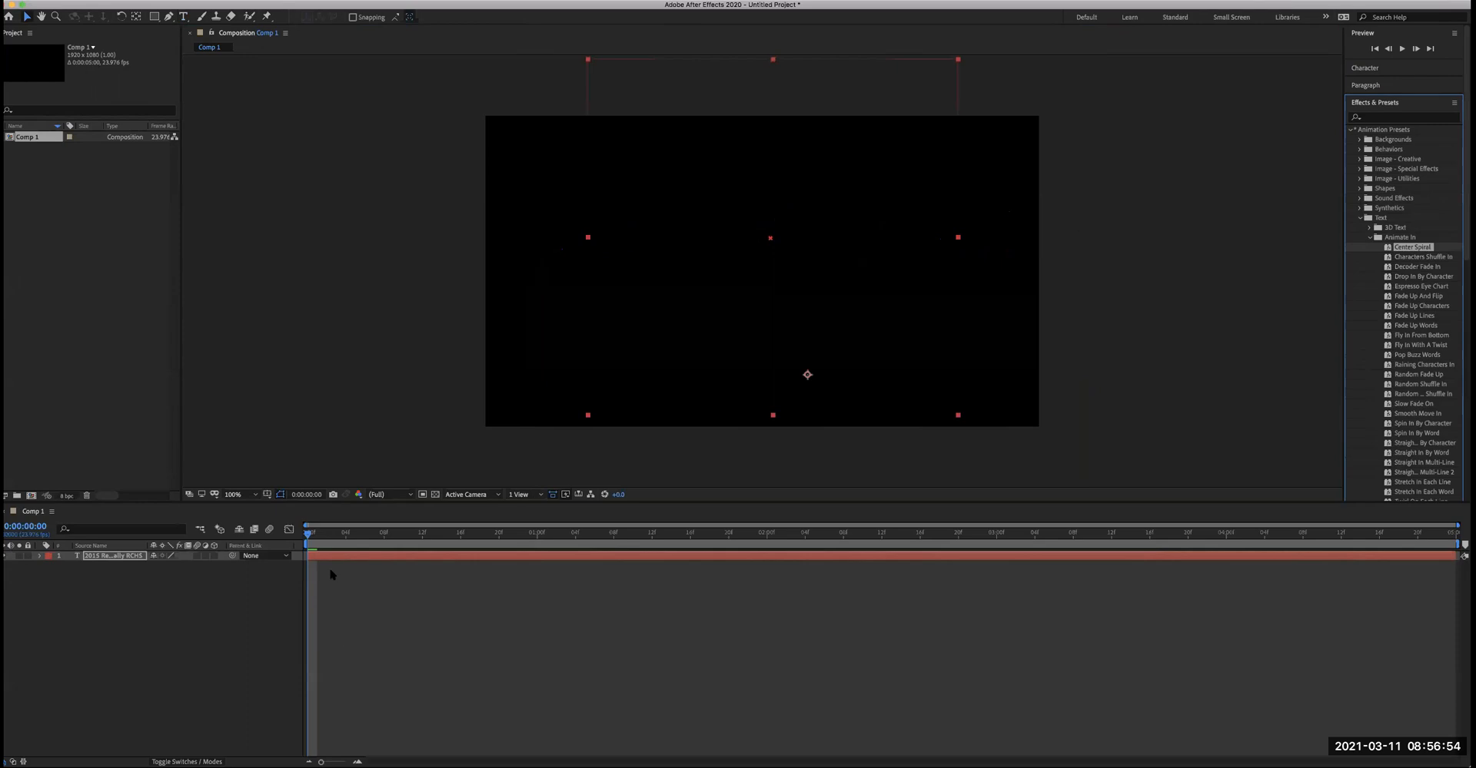
- Preview the title's spiral animation and return the current time to 0:00:00:00
key(space)
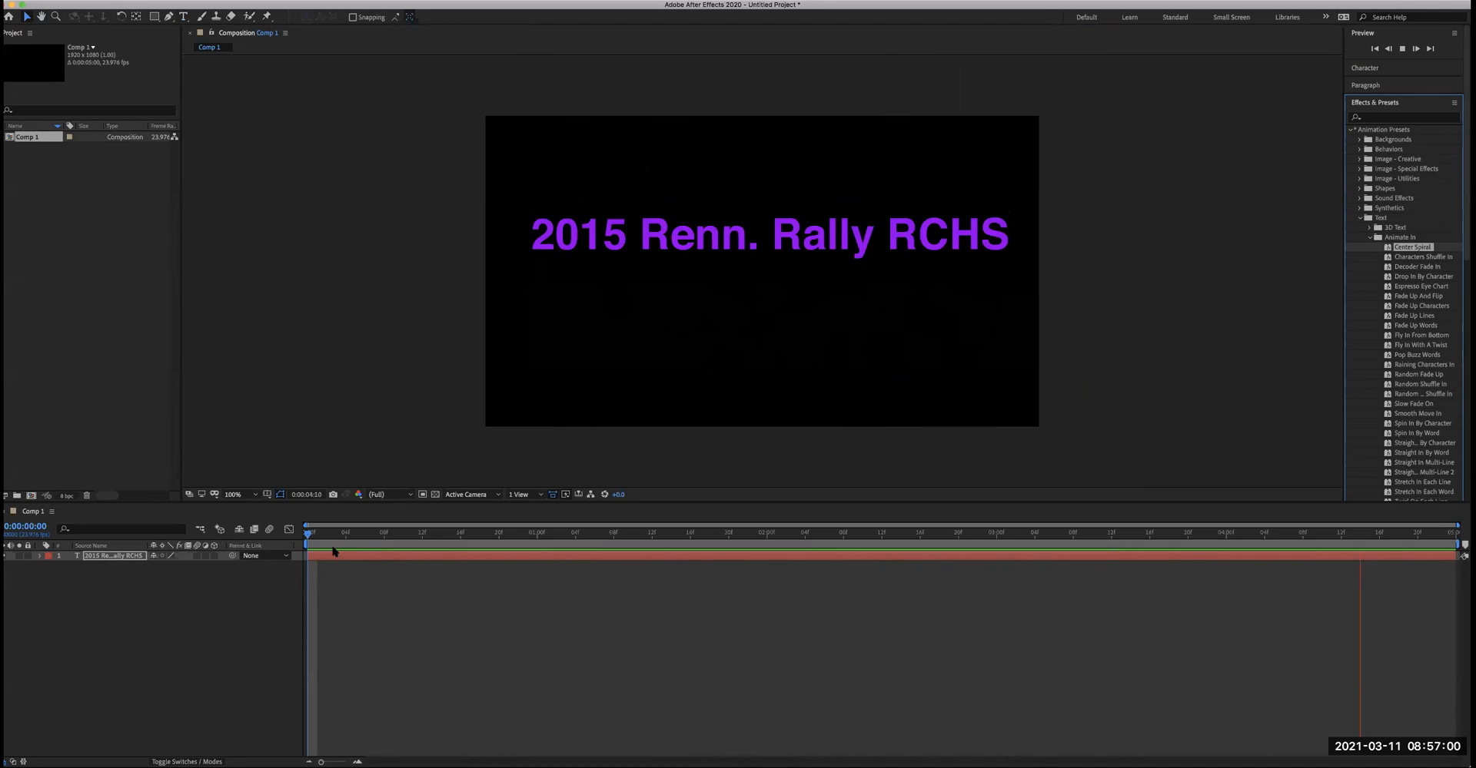
key(space)
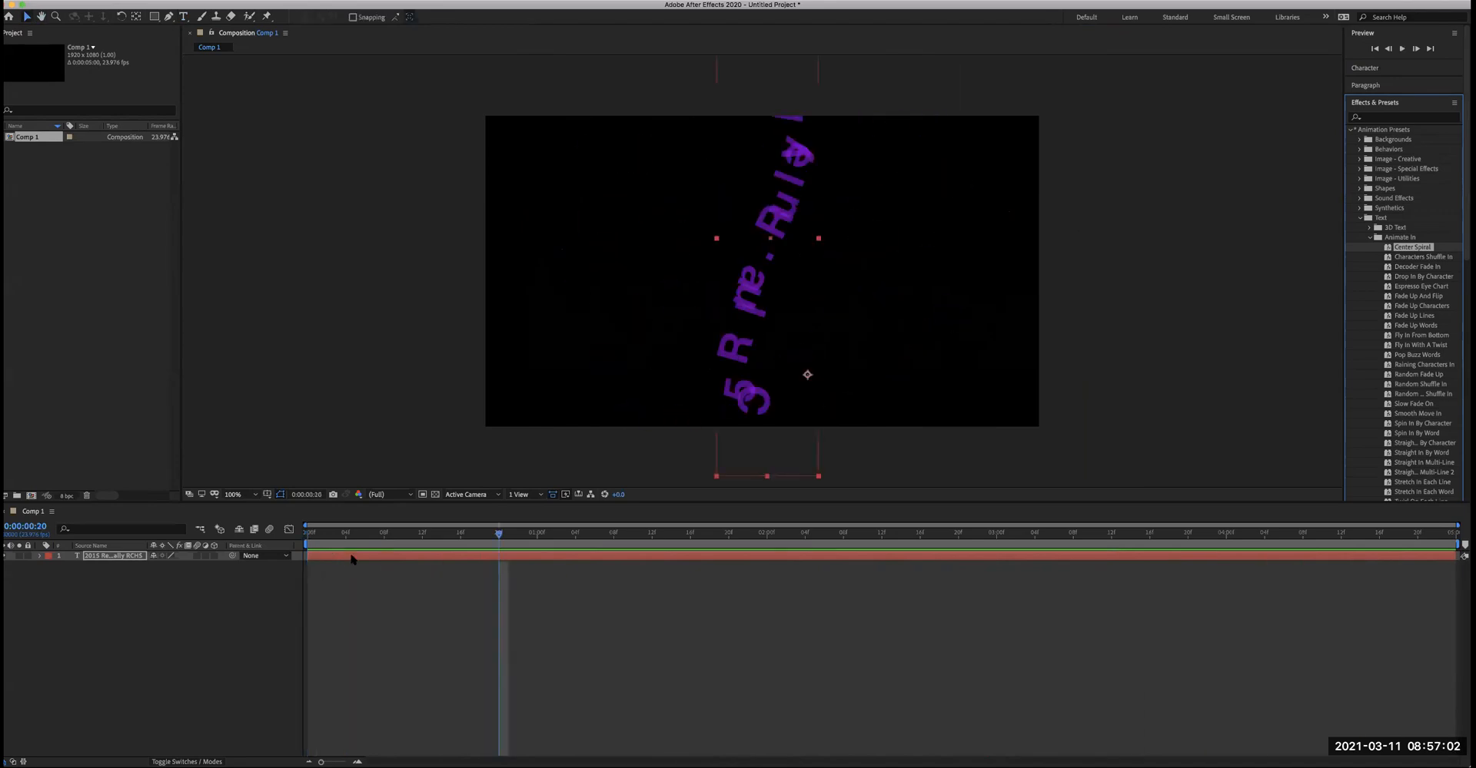
drag(498, 534, 296, 535)
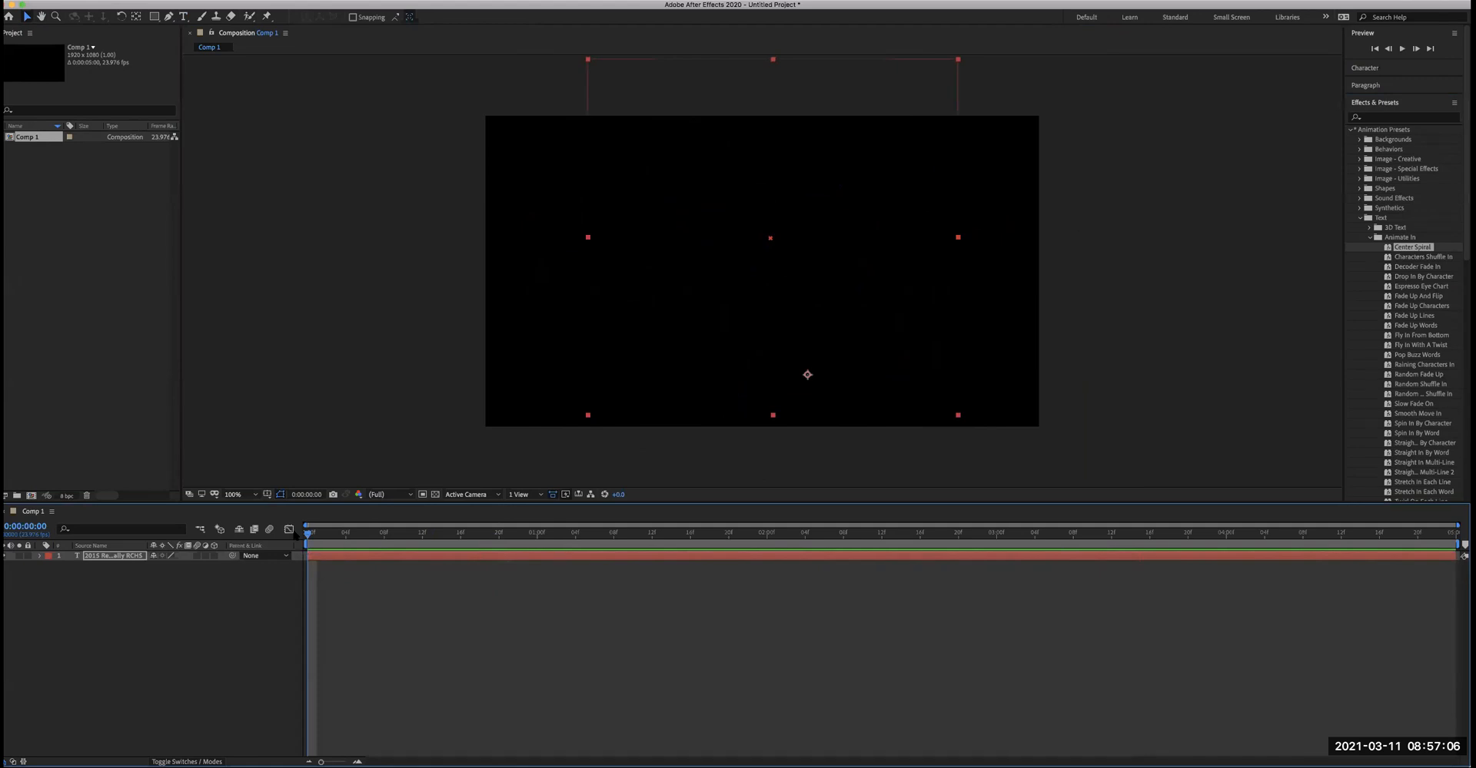
- Save the project as rennrally_1.aep in the existing dosanddonts project folder on the Desktop
key(super+s)
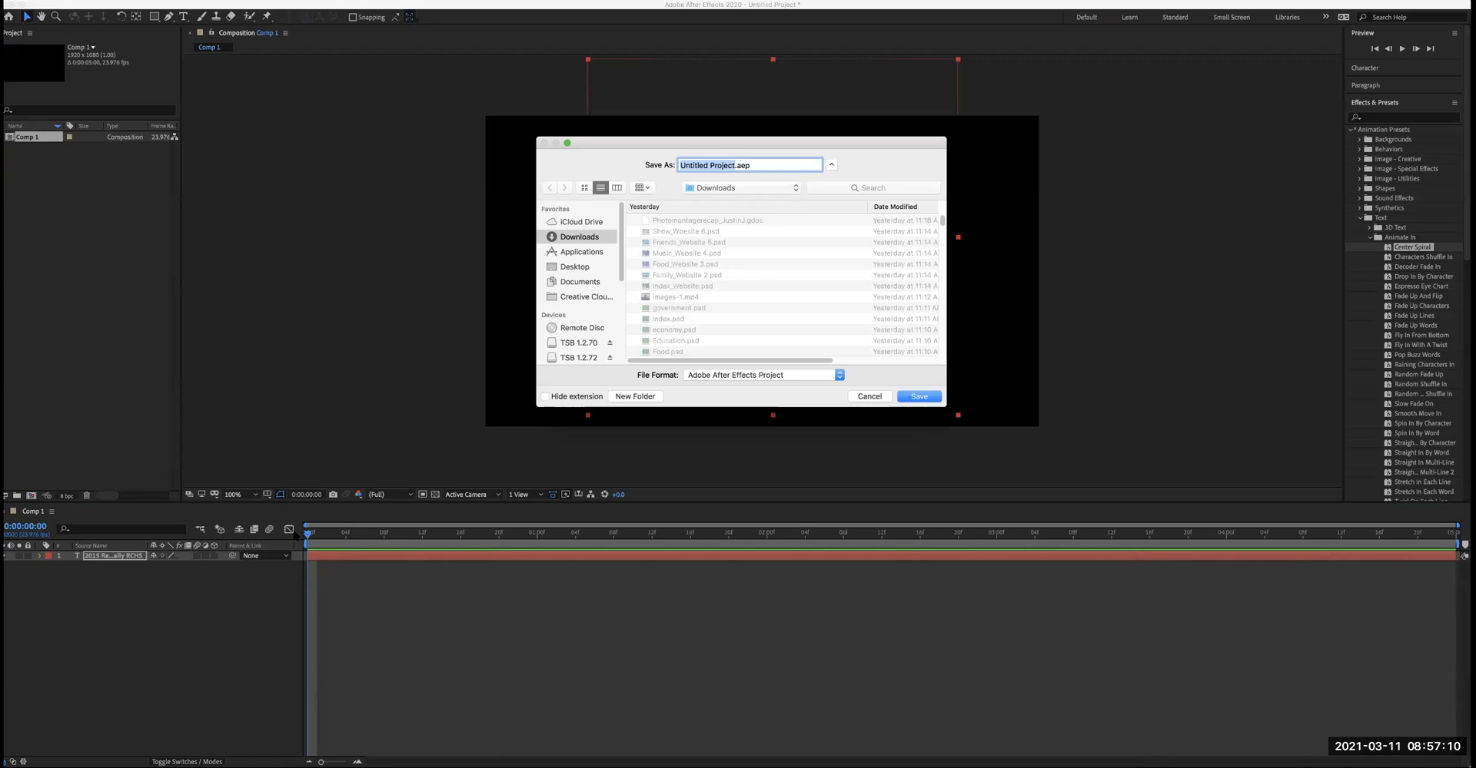
text(rennrally_1)
click(575, 266)
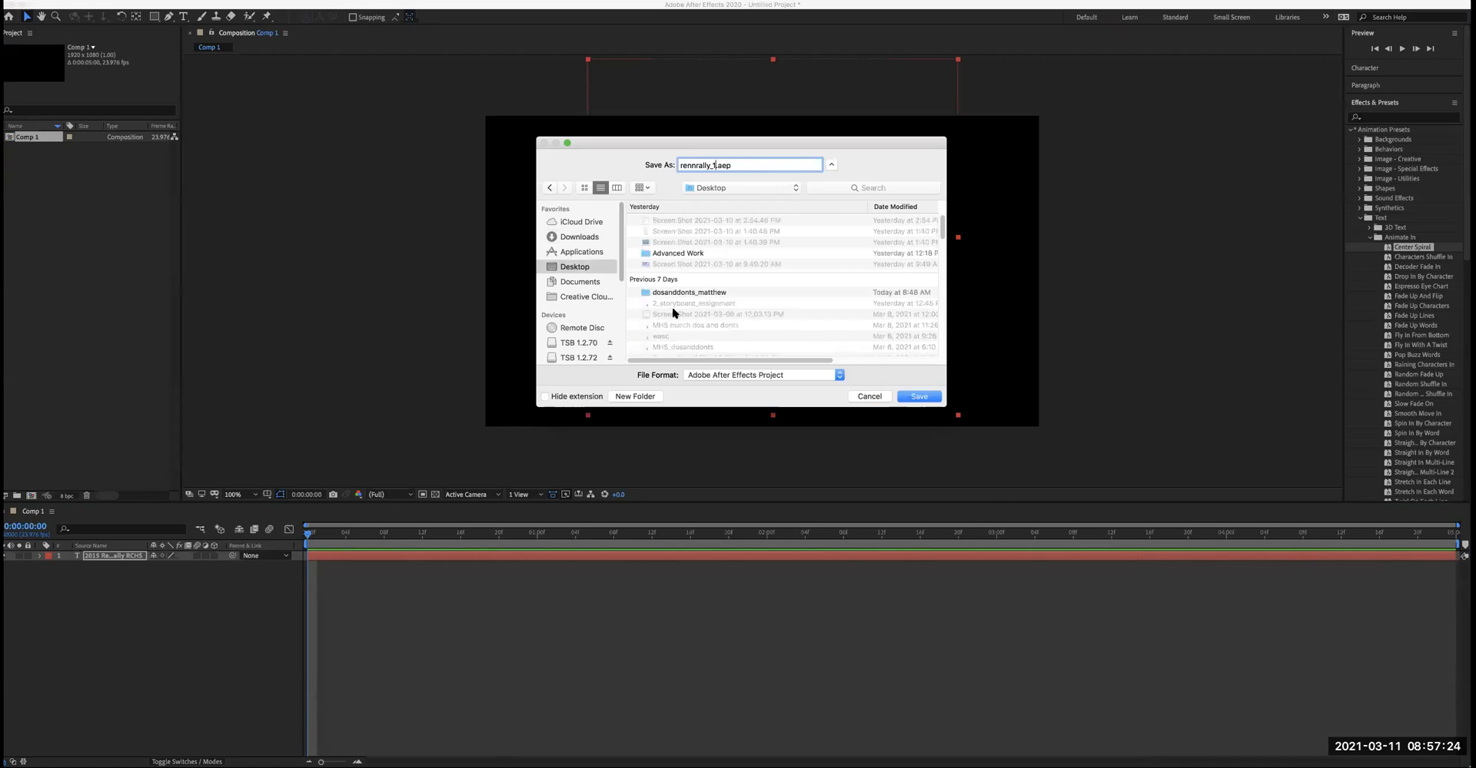
double_click(682, 292)
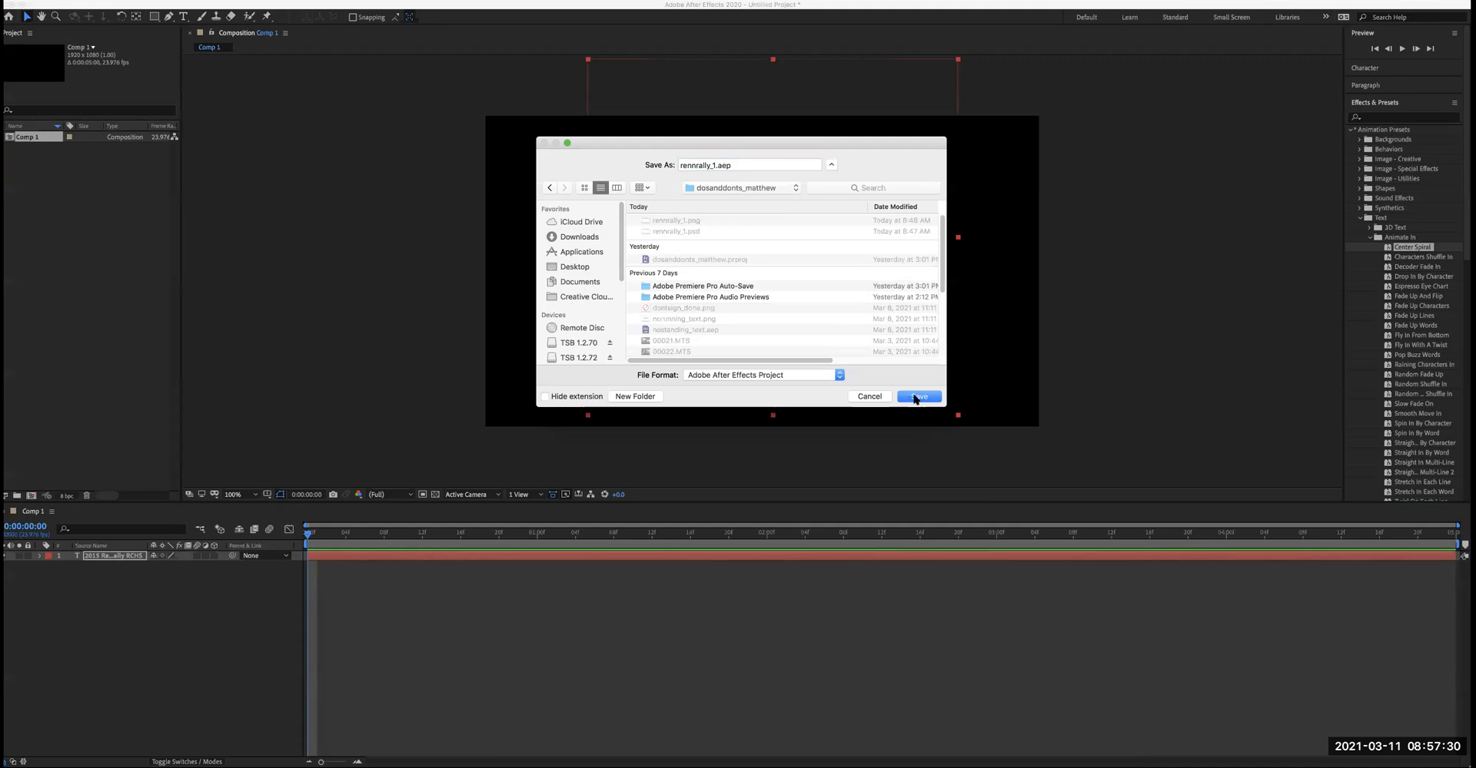
click(914, 398)
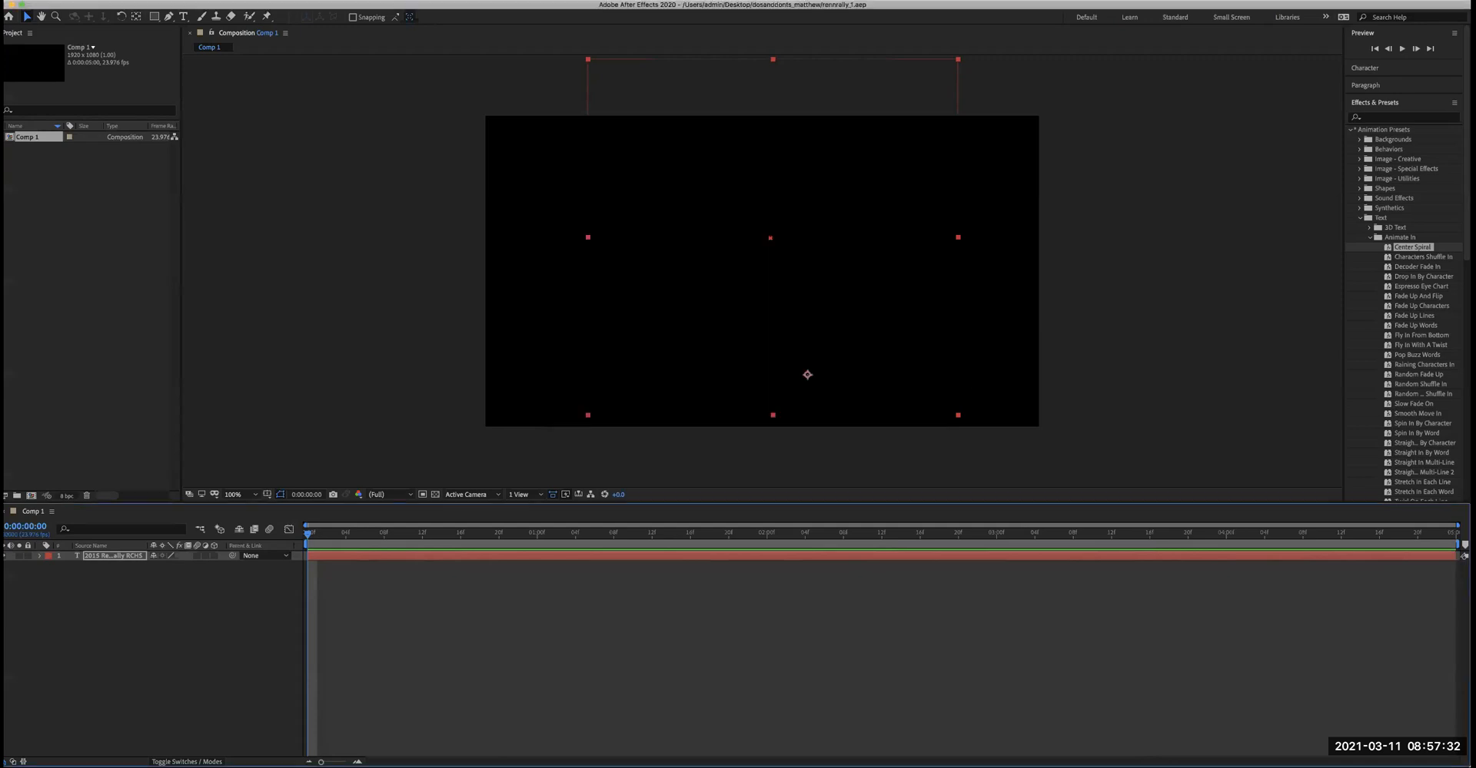